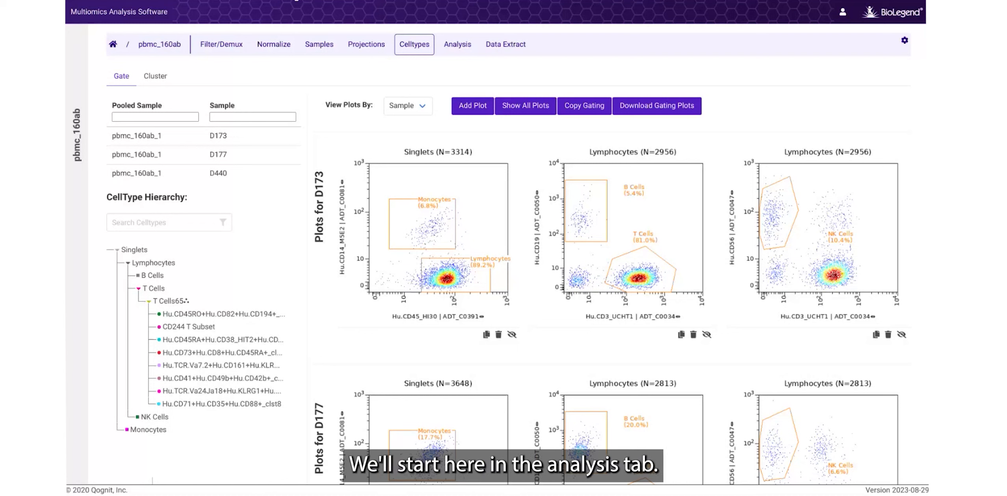
Create a celltype analysis dashboard named New Analysis, described as Single cell analysis, using the Singets t-SNE projection
{"action": "left_click", "coordinate": [457, 44]}
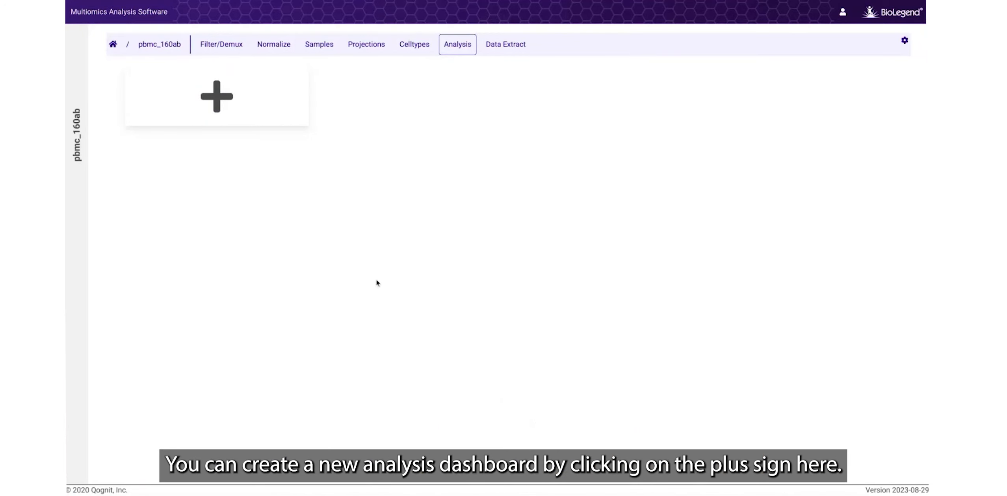
{"action": "left_click", "coordinate": [277, 121]}
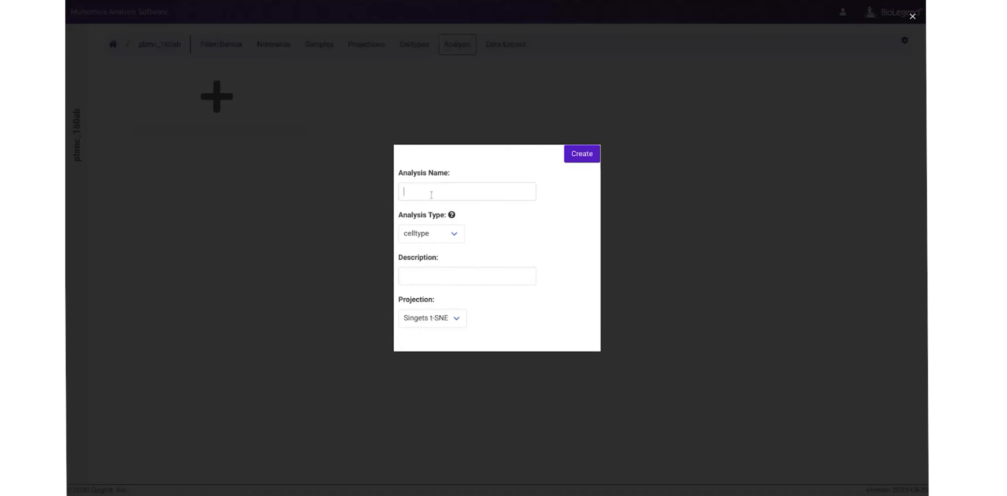
{"action": "type", "text": "New Analysis"}
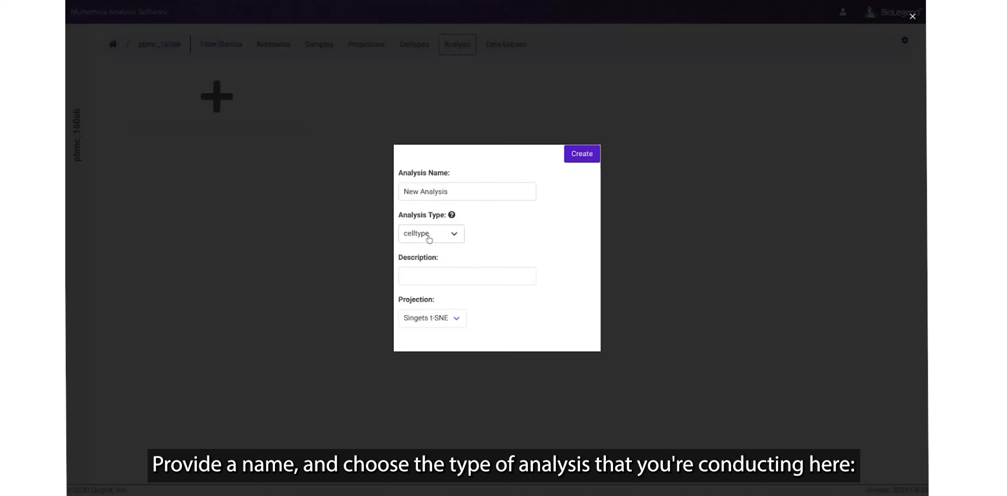
{"action": "left_click", "coordinate": [428, 237]}
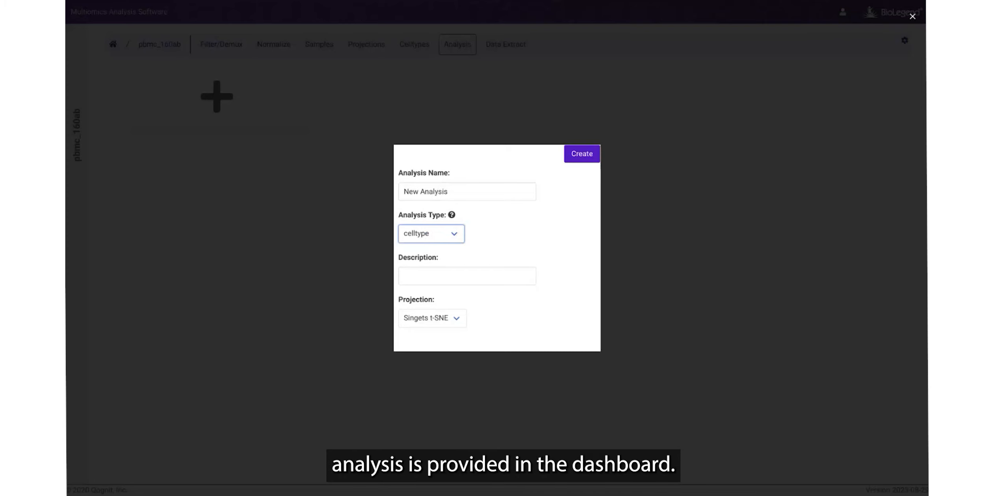
{"action": "left_click", "coordinate": [452, 276]}
{"action": "type", "text": "Single cell analysis"}
{"action": "left_click", "coordinate": [426, 319]}
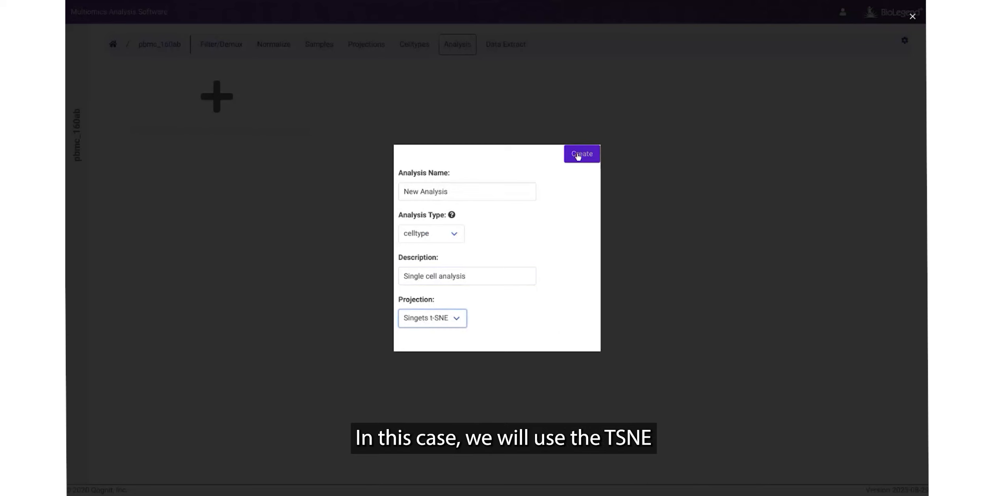
{"action": "left_click", "coordinate": [578, 156]}
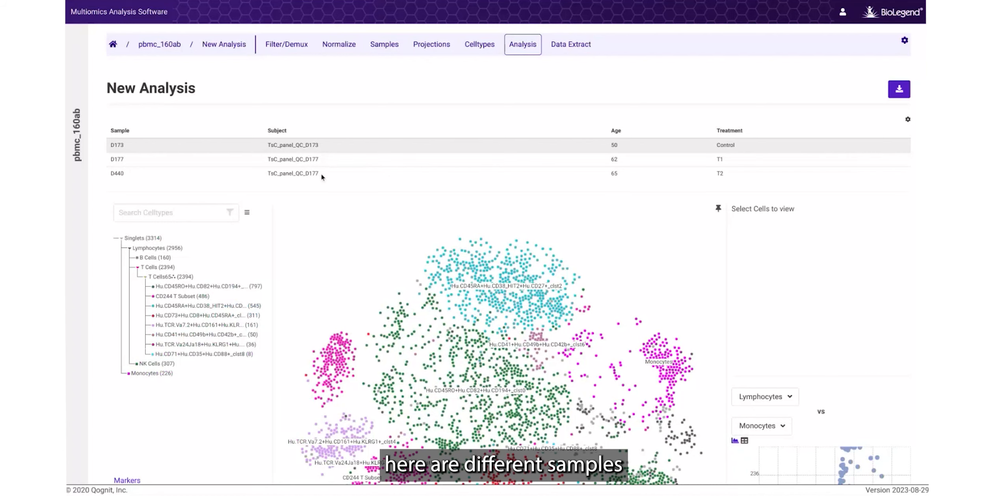
Display sample D177 in the dashboard and highlight its NK Cells in the projection
{"action": "left_click", "coordinate": [329, 159]}
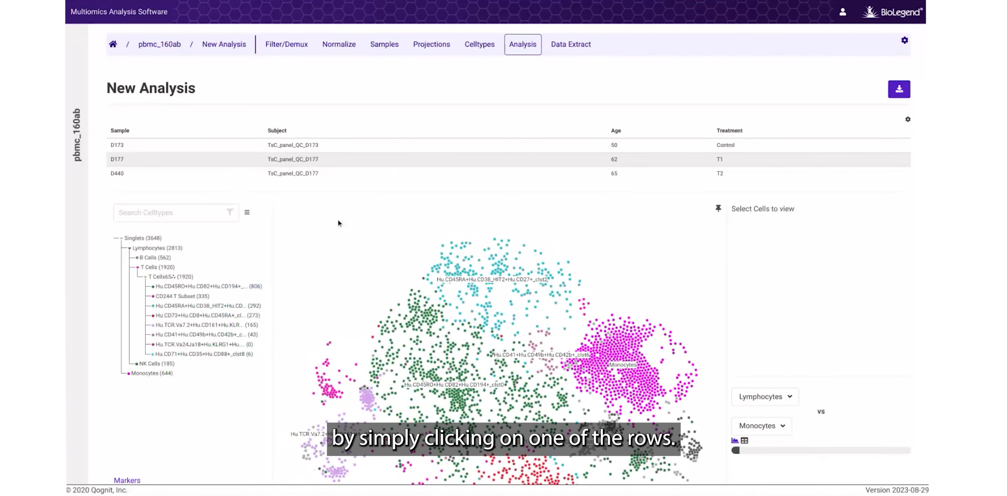
{"action": "scroll", "coordinate": [322, 260], "scroll_direction": "down", "scroll_amount": 3}
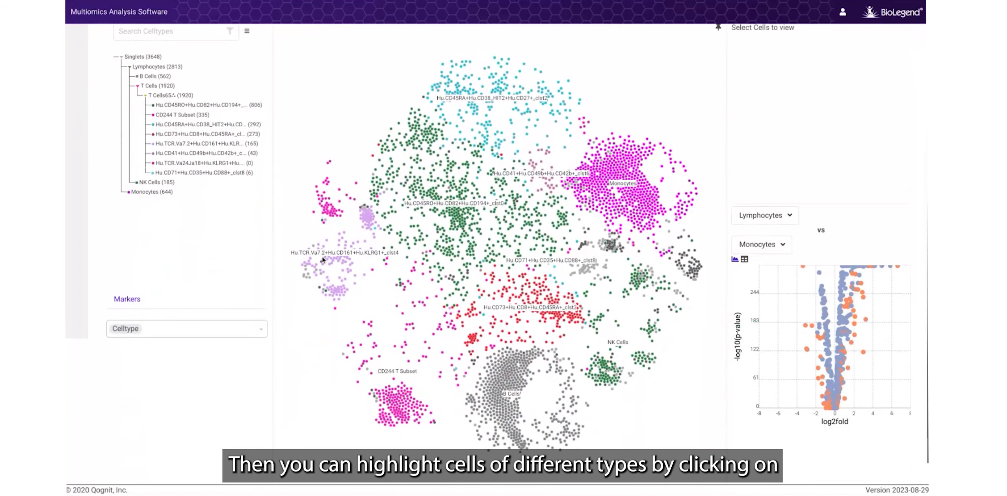
{"action": "scroll", "coordinate": [322, 260], "scroll_direction": "up", "scroll_amount": 1}
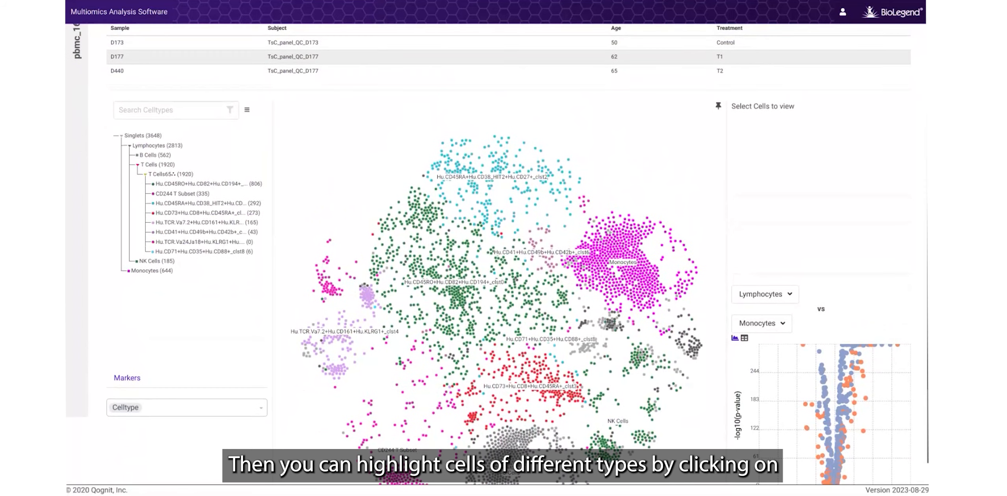
{"action": "left_click", "coordinate": [152, 263]}
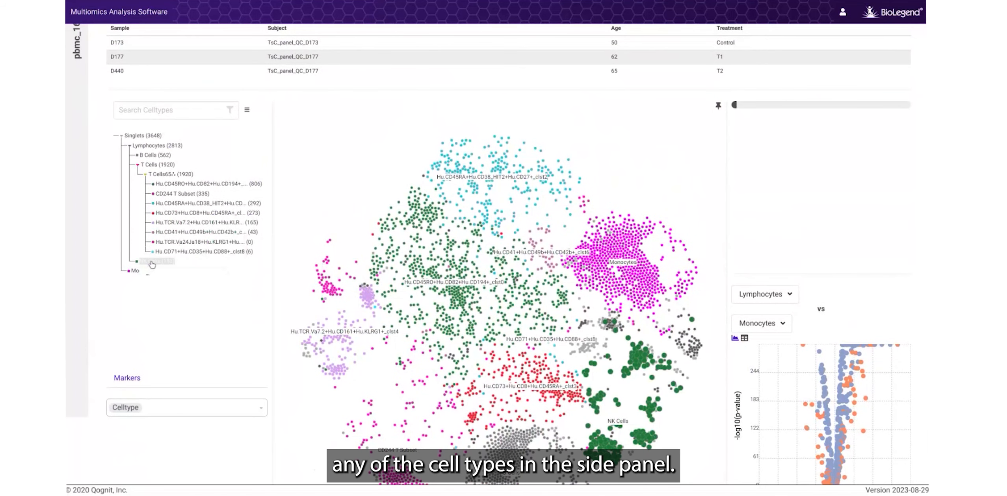
Highlight the T Cells and the Hu.CD45RO+Hu.CD82+Hu.CD194+ cluster, and view that cluster's differential expression markers
{"action": "right_click", "coordinate": [151, 168]}
{"action": "left_click", "coordinate": [305, 179]}
{"action": "right_click", "coordinate": [167, 165]}
{"action": "left_click", "coordinate": [167, 299]}
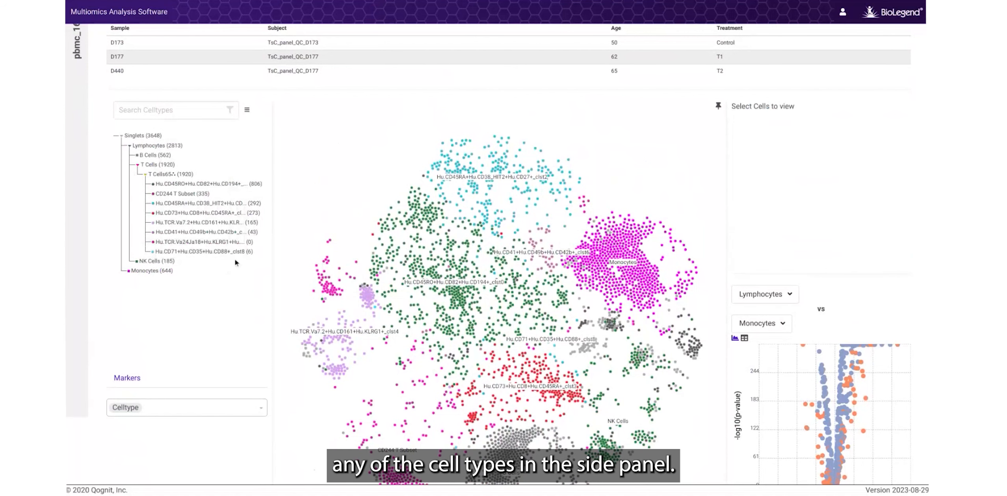
{"action": "right_click", "coordinate": [229, 186]}
{"action": "left_click", "coordinate": [236, 311]}
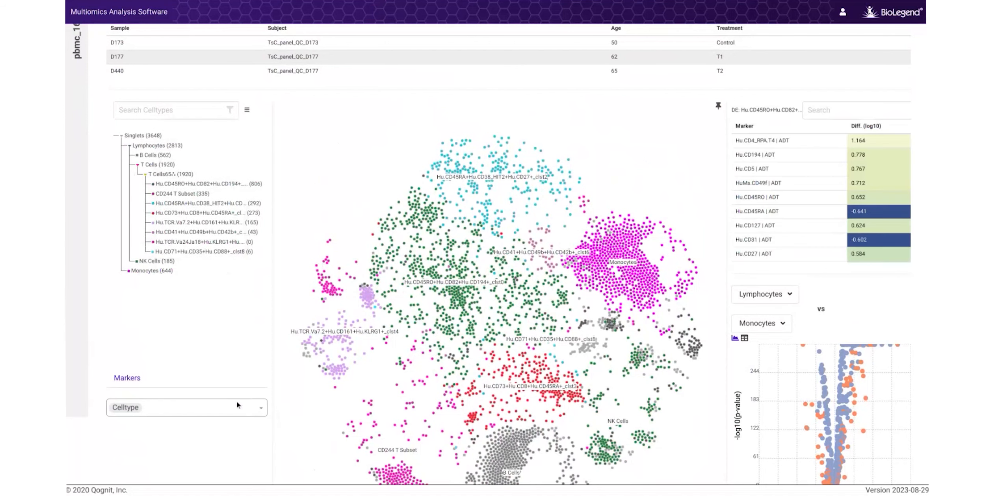
Find the CD4 marker and color the projection by the expression of Hu.CD4_RPA.T4 (ADT)
{"action": "left_click", "coordinate": [195, 405]}
{"action": "type", "text": "CD"}
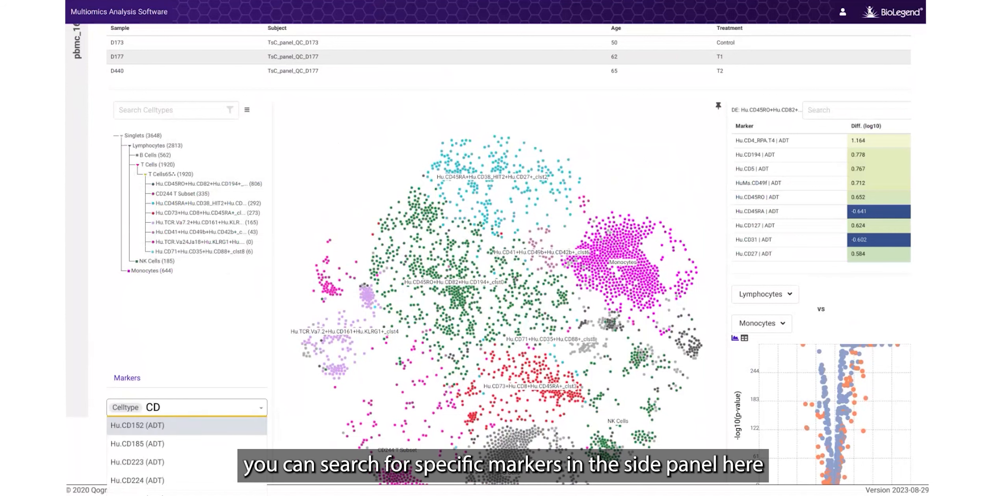
{"action": "type", "text": "4"}
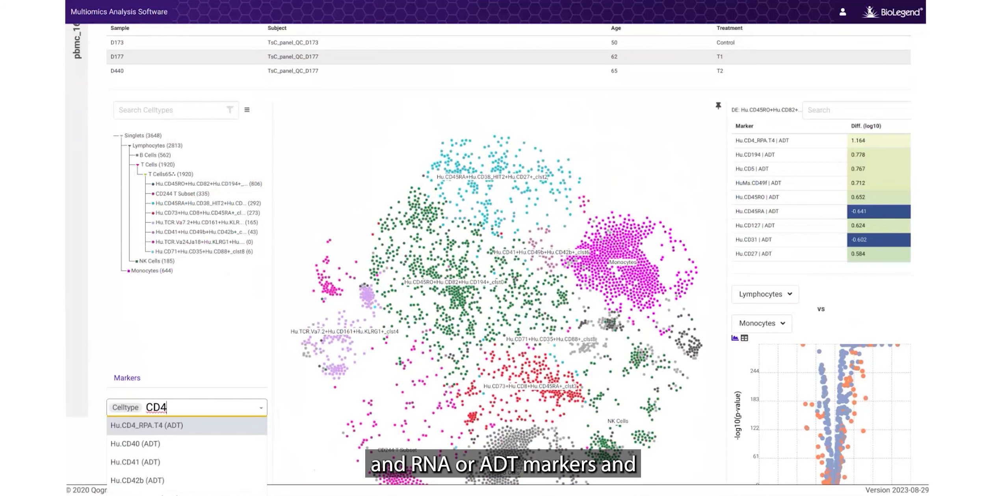
{"action": "left_click", "coordinate": [169, 429]}
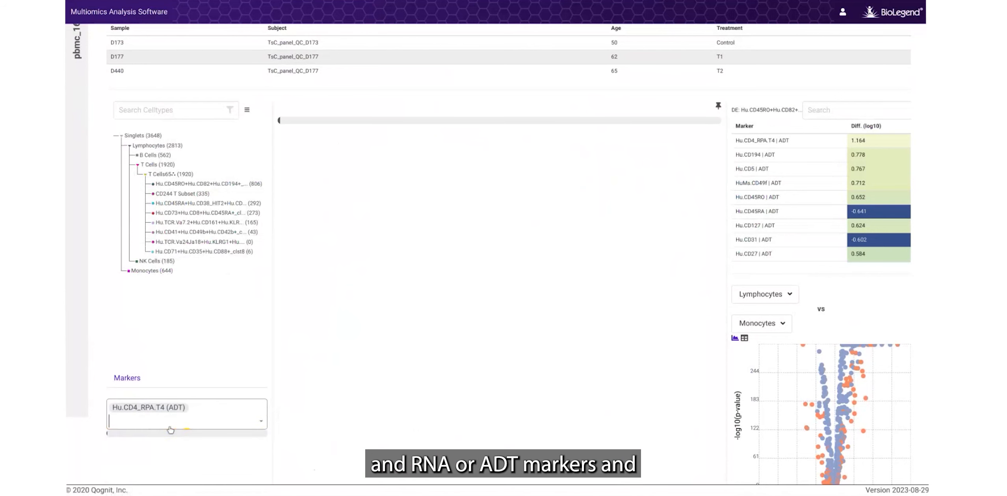
{"action": "scroll", "coordinate": [598, 388], "scroll_direction": "down", "scroll_amount": 2}
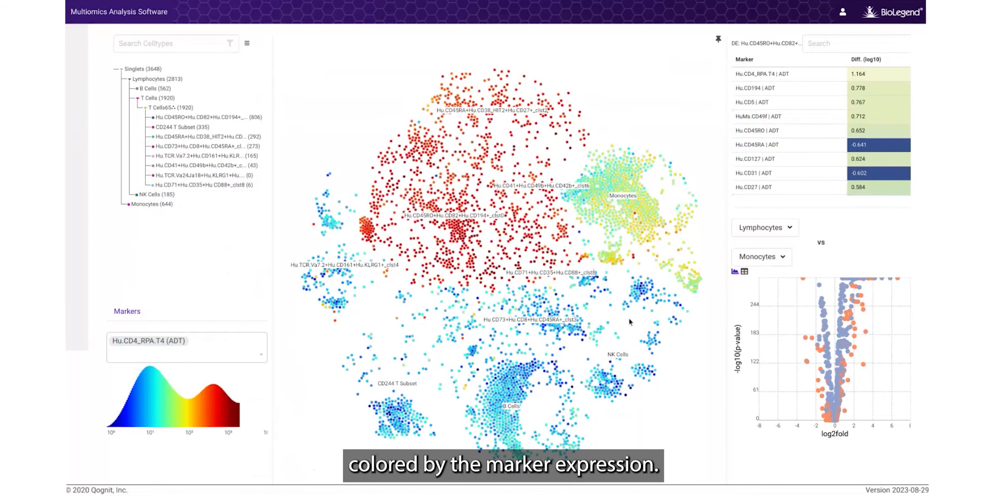
Select a rectangular region around the Monocytes in the projection to list the differential expression of those cells
{"action": "scroll", "coordinate": [626, 320], "scroll_direction": "up", "scroll_amount": 3}
{"action": "scroll", "coordinate": [626, 320], "scroll_direction": "up", "scroll_amount": 1}
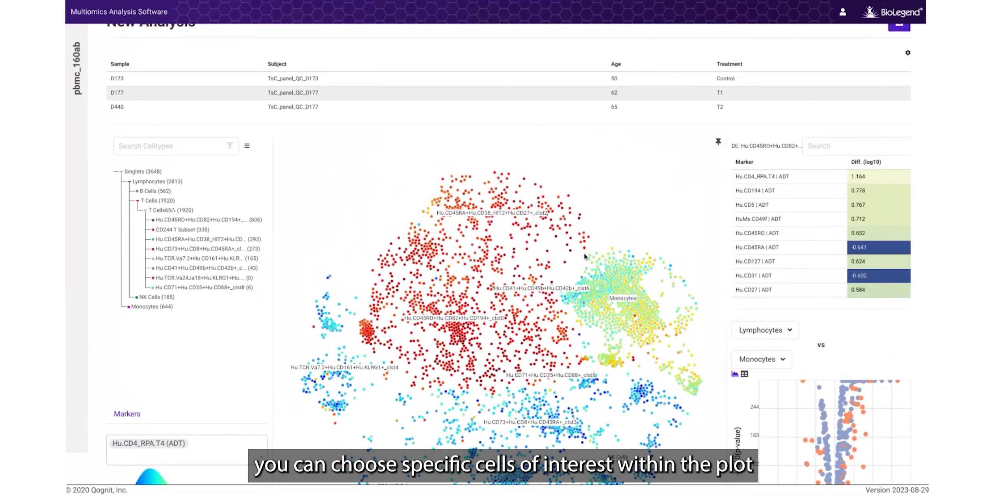
{"action": "mouse_move", "coordinate": [585, 256]}
{"action": "left_mouse_down"}
{"action": "mouse_move", "coordinate": [670, 335]}
{"action": "mouse_move", "coordinate": [681, 362]}
{"action": "left_mouse_up"}
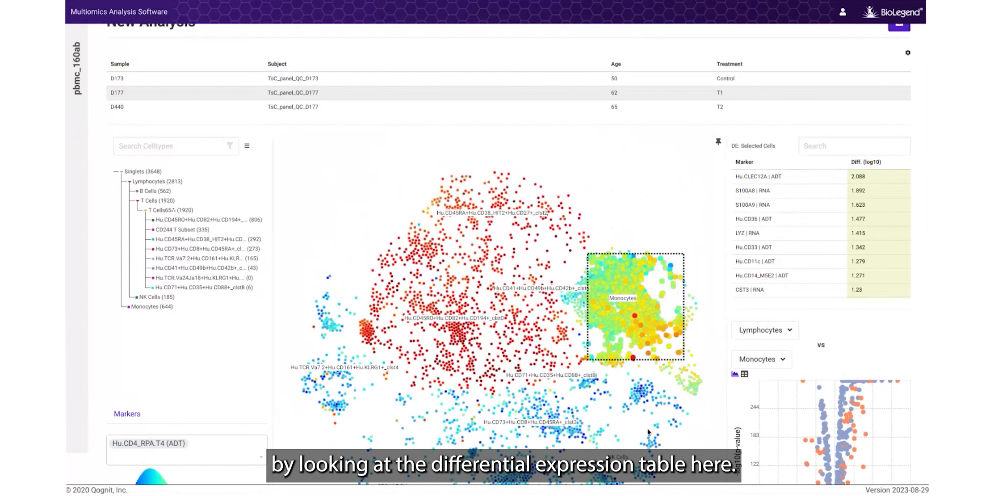
Compare T Cells instead of Lymphocytes against Monocytes in the differential analysis and show the results as a table
{"action": "scroll", "coordinate": [732, 190], "scroll_direction": "down", "scroll_amount": 4}
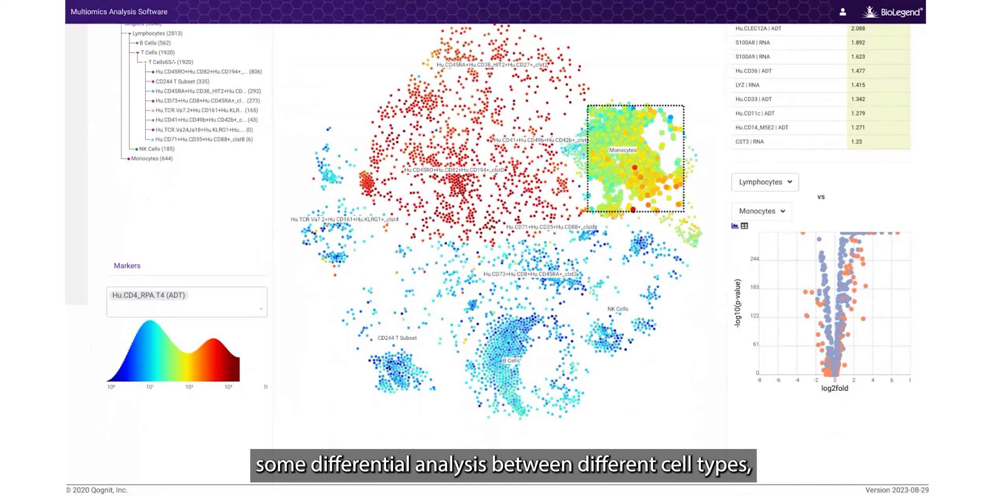
{"action": "left_click", "coordinate": [760, 184]}
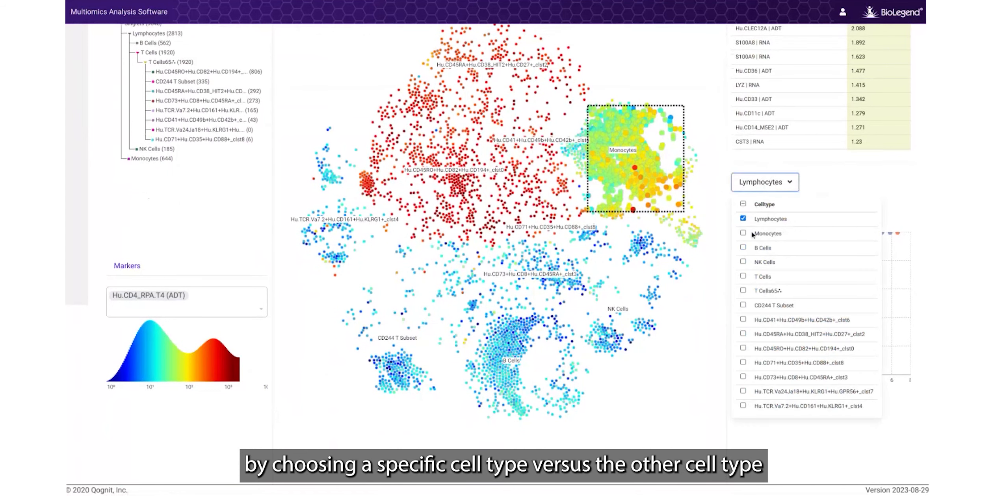
{"action": "left_click", "coordinate": [743, 219]}
{"action": "left_click", "coordinate": [743, 276]}
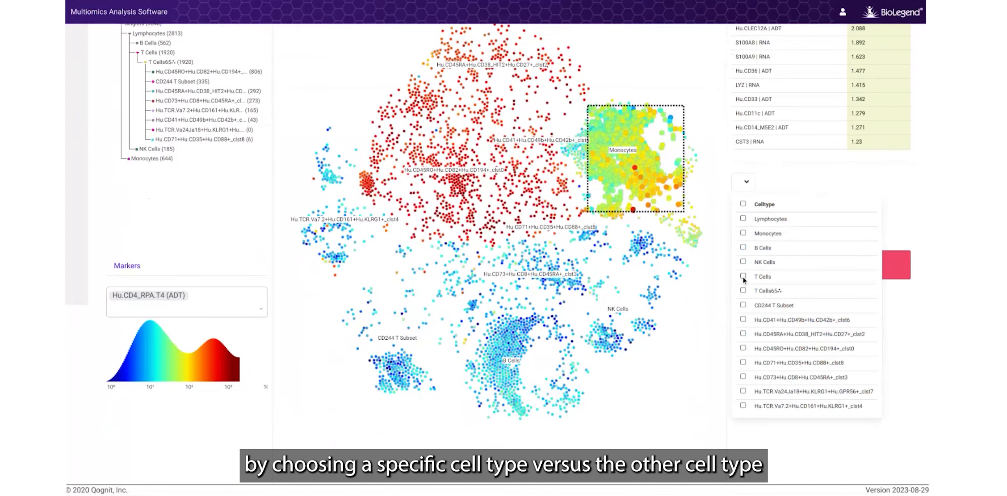
{"action": "left_click", "coordinate": [881, 189]}
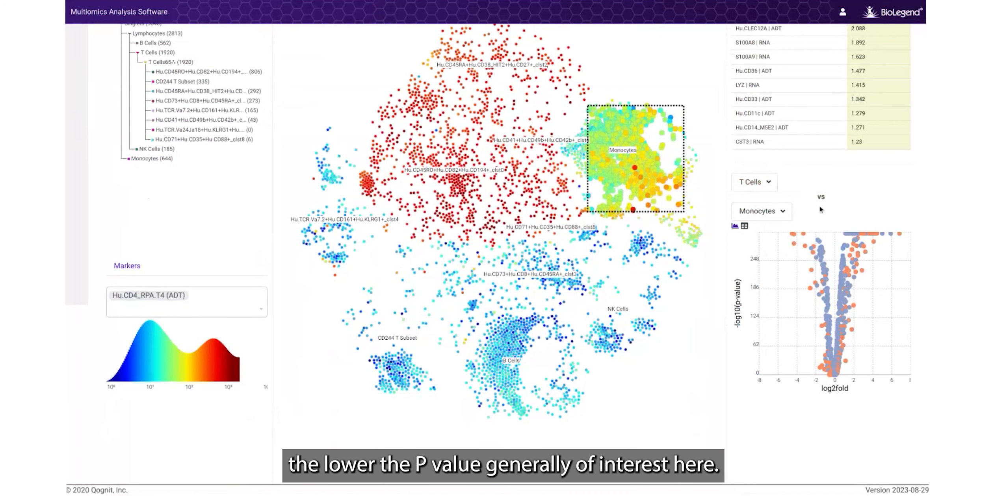
{"action": "left_click", "coordinate": [744, 226]}
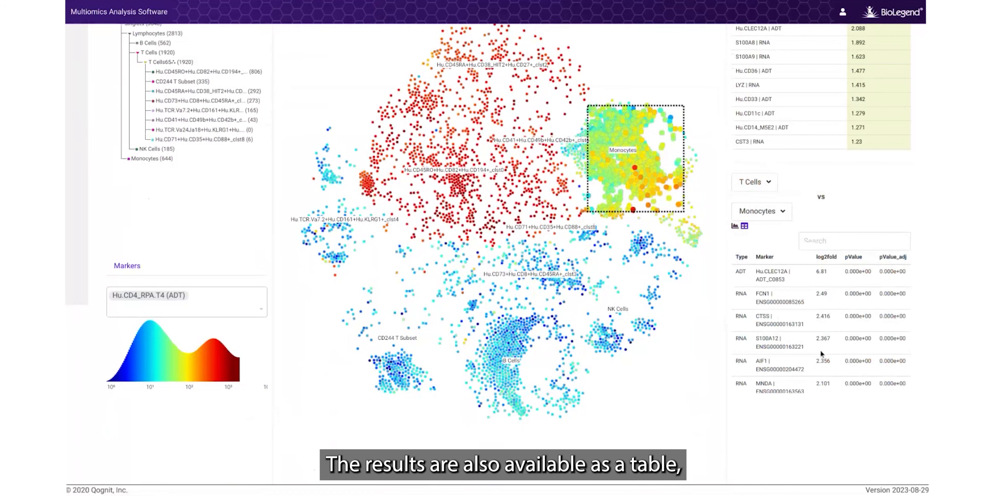
Review the dashboard's export options for tables and plots, and close them without exporting
{"action": "scroll", "coordinate": [830, 436], "scroll_direction": "up", "scroll_amount": 3}
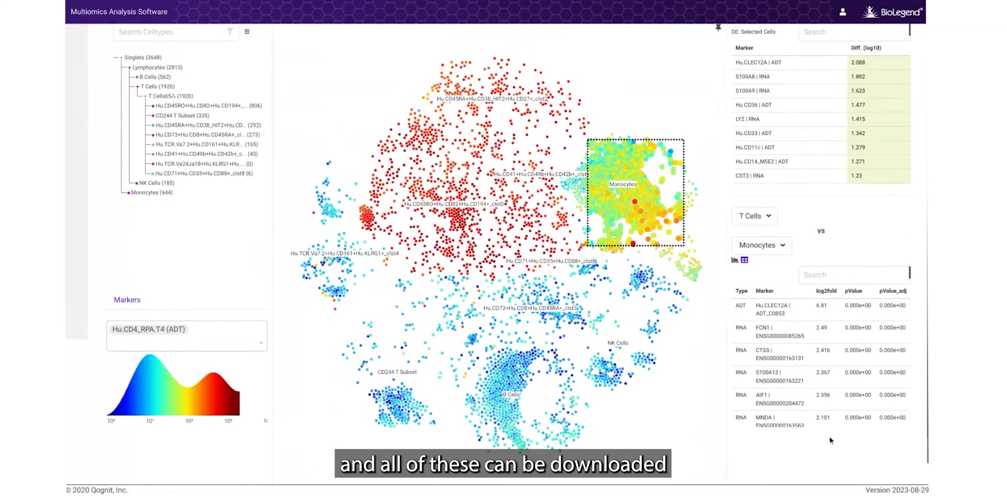
{"action": "scroll", "coordinate": [829, 436], "scroll_direction": "up", "scroll_amount": 2}
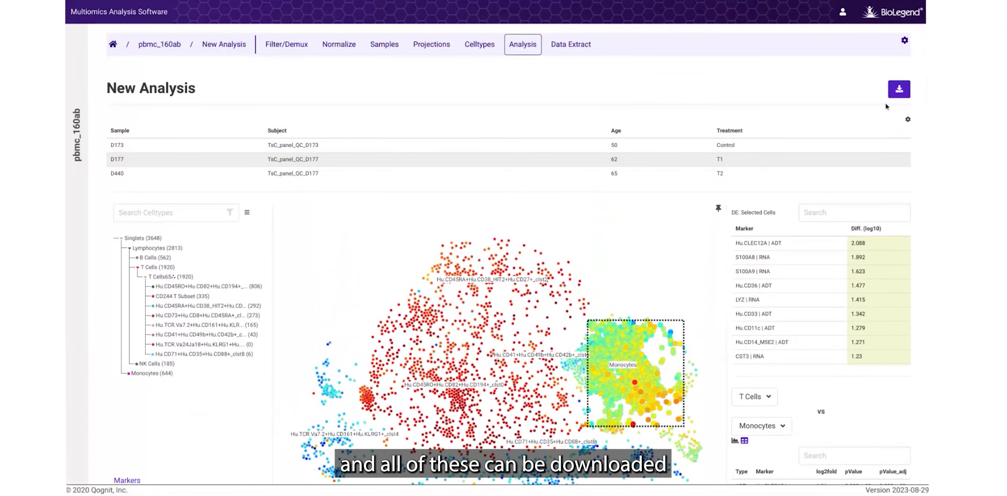
{"action": "left_click", "coordinate": [900, 91]}
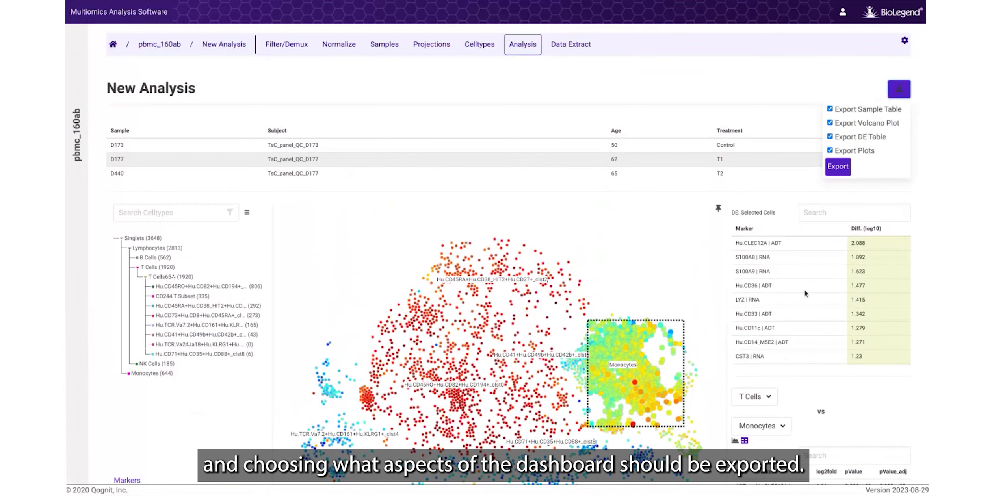
{"action": "left_click", "coordinate": [753, 93]}
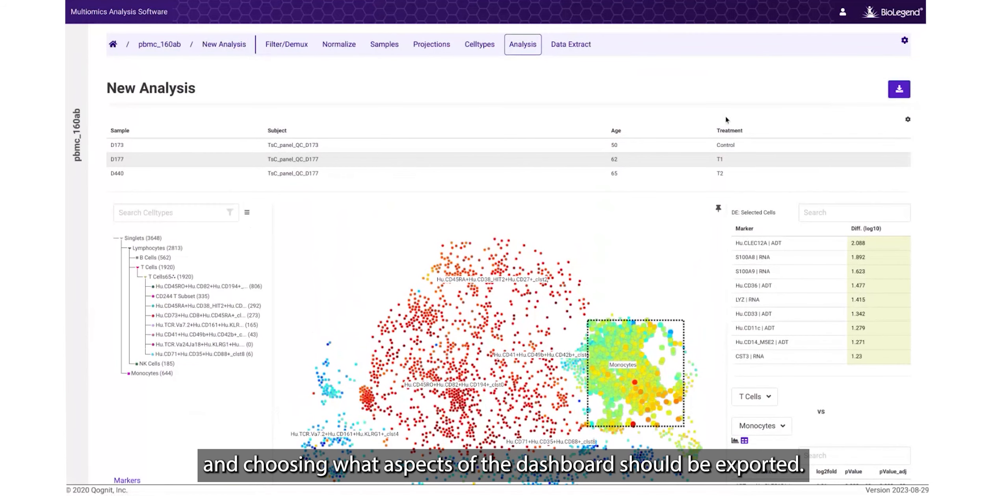
Clear the cell selection, pin sample D177's CD4 expression plot, and check it among the pinned plots
{"action": "left_click", "coordinate": [635, 301]}
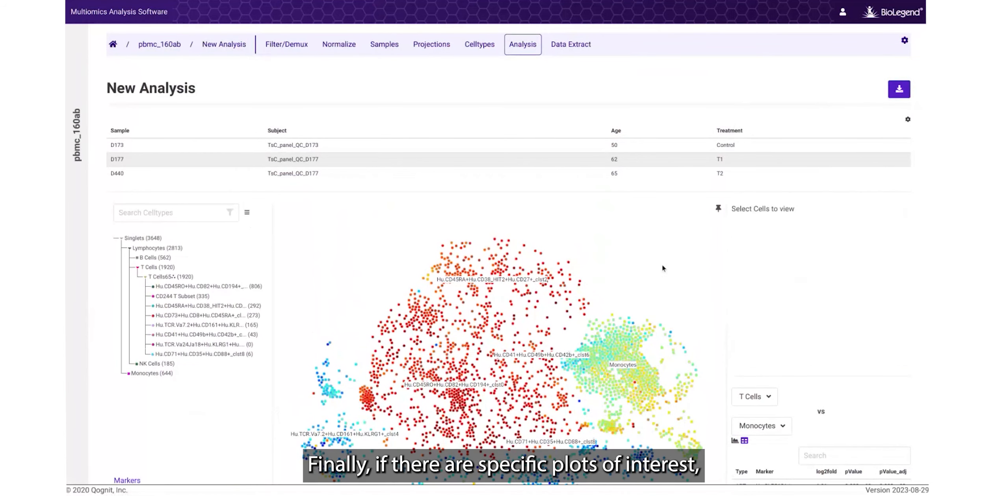
{"action": "scroll", "coordinate": [656, 282], "scroll_direction": "down", "scroll_amount": 3}
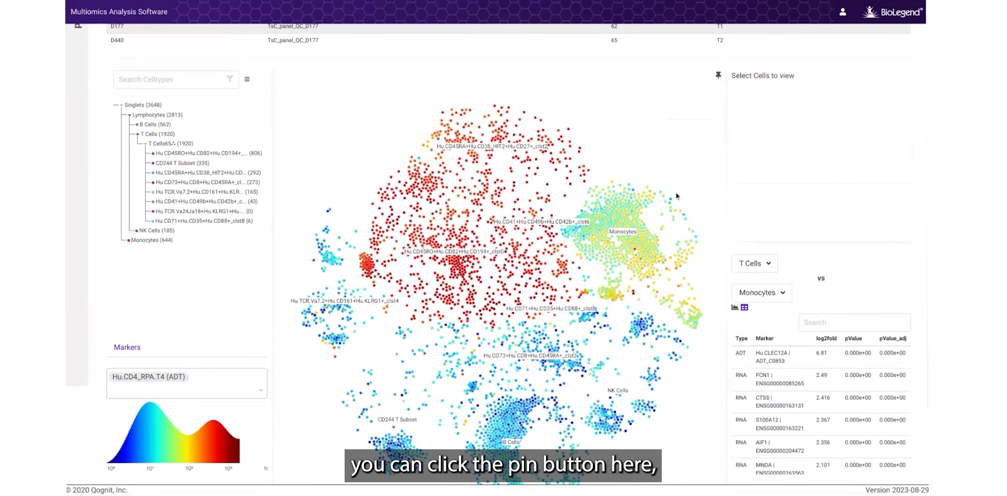
{"action": "scroll", "coordinate": [640, 264], "scroll_direction": "down", "scroll_amount": 10}
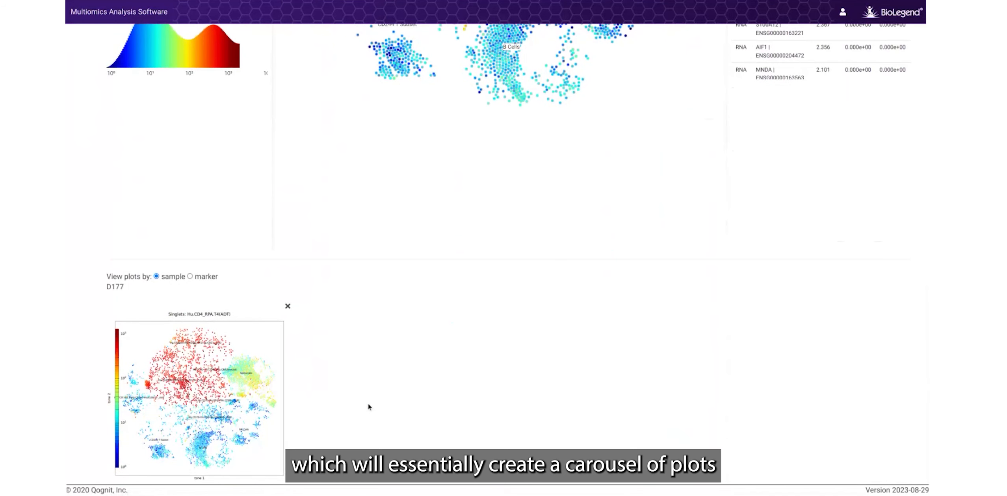
Display sample D173 with the same CD4 marker coloring and pin its plot
{"action": "scroll", "coordinate": [369, 407], "scroll_direction": "up", "scroll_amount": 6}
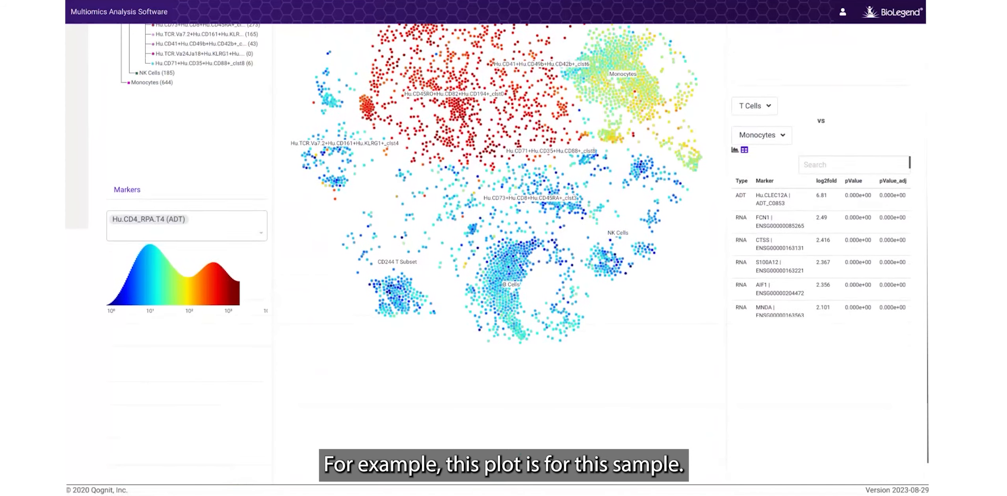
{"action": "scroll", "coordinate": [293, 154], "scroll_direction": "up", "scroll_amount": 7}
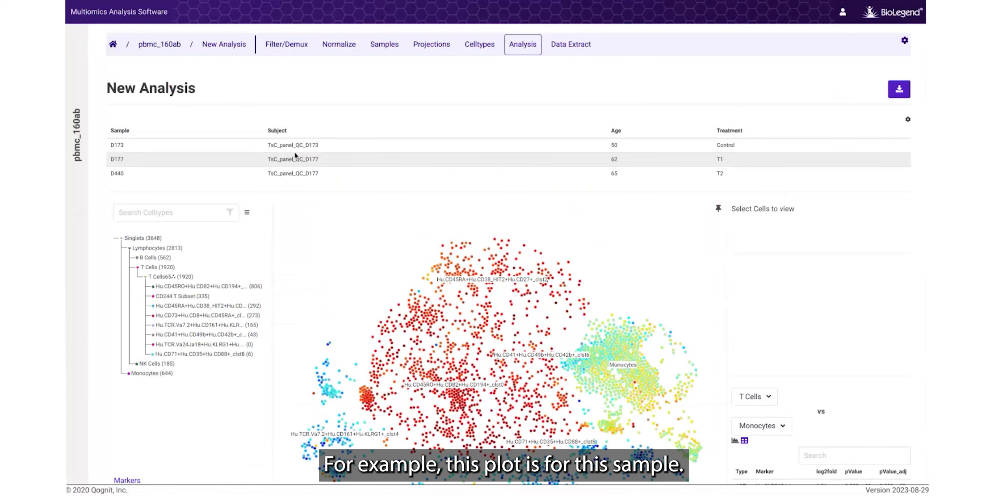
{"action": "left_click", "coordinate": [302, 145]}
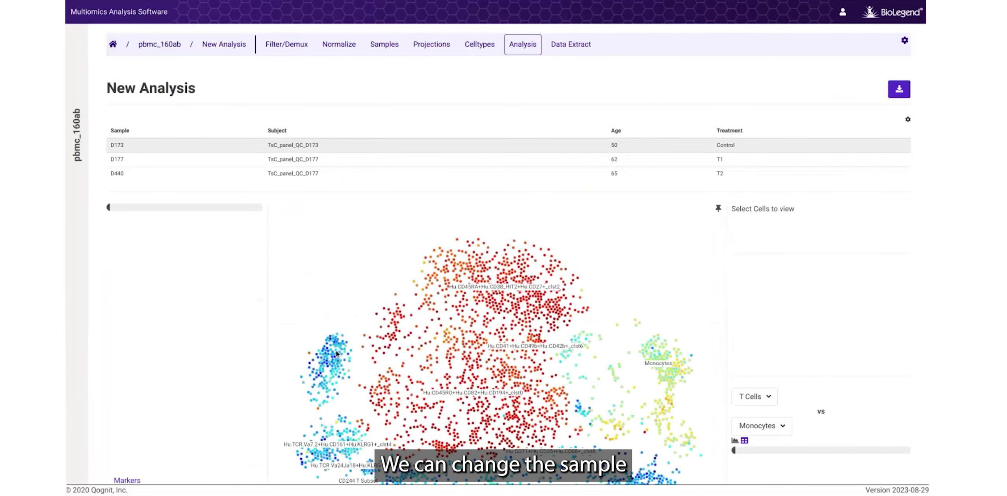
{"action": "scroll", "coordinate": [338, 335], "scroll_direction": "down", "scroll_amount": 7}
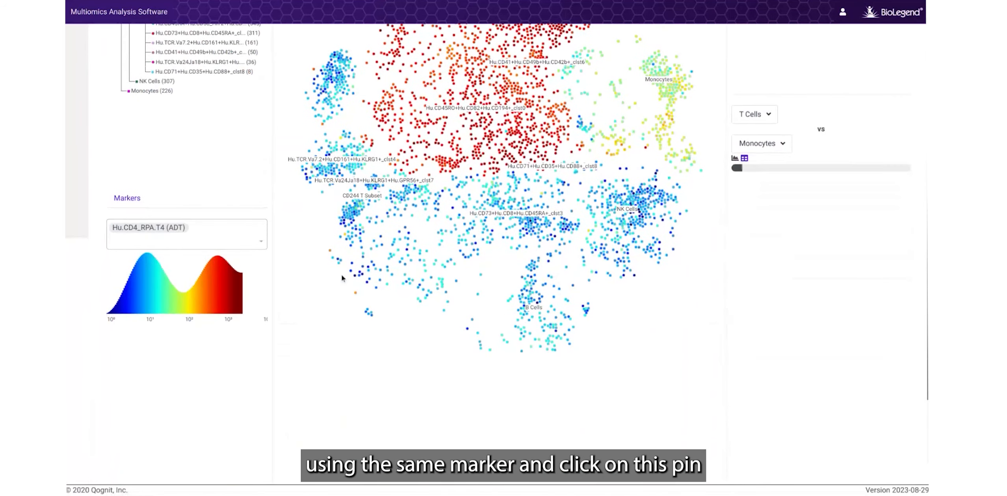
{"action": "scroll", "coordinate": [342, 278], "scroll_direction": "up", "scroll_amount": 4}
{"action": "left_click", "coordinate": [720, 91]}
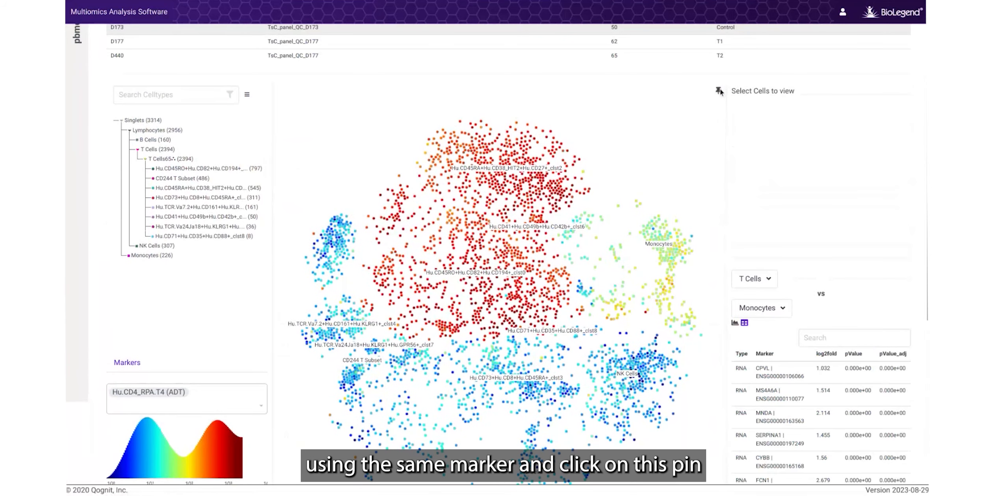
Pin sample D173's CD4 expression plot a second time and delete the duplicate from the pinned plots
{"action": "scroll", "coordinate": [577, 273], "scroll_direction": "down", "scroll_amount": 9}
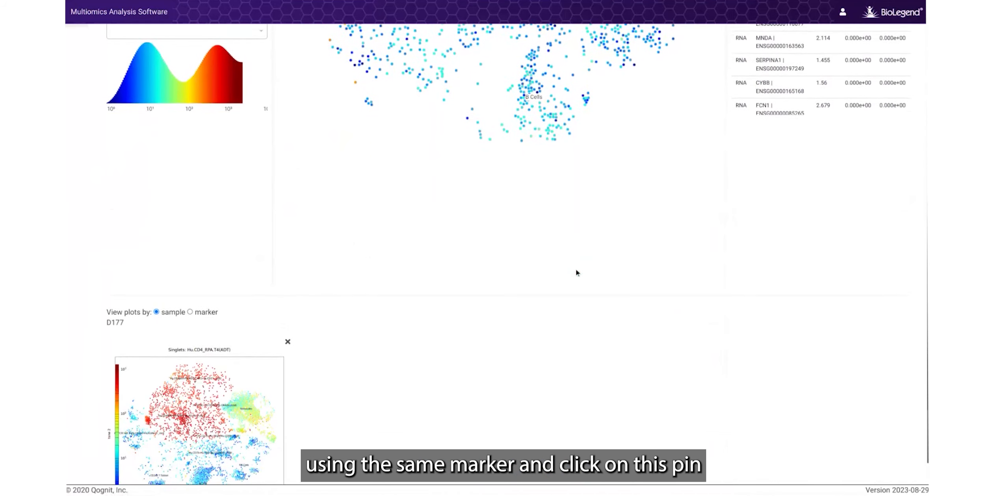
{"action": "scroll", "coordinate": [576, 273], "scroll_direction": "up", "scroll_amount": 9}
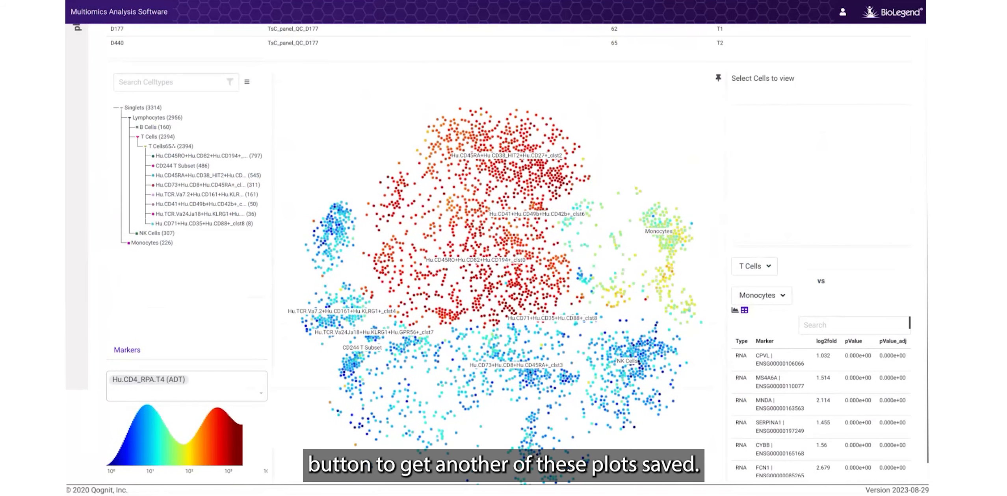
{"action": "left_click", "coordinate": [718, 79]}
{"action": "scroll", "coordinate": [664, 249], "scroll_direction": "down", "scroll_amount": 9}
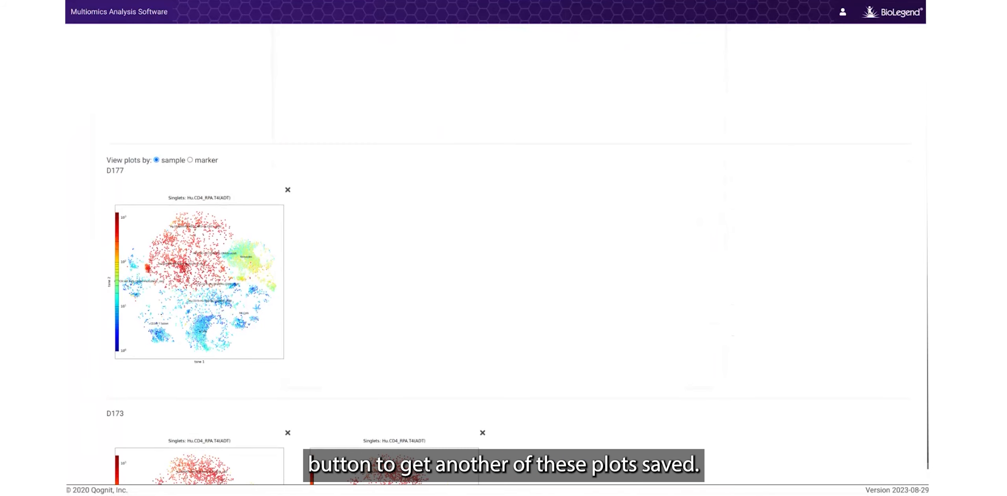
{"action": "scroll", "coordinate": [504, 253], "scroll_direction": "down", "scroll_amount": 3}
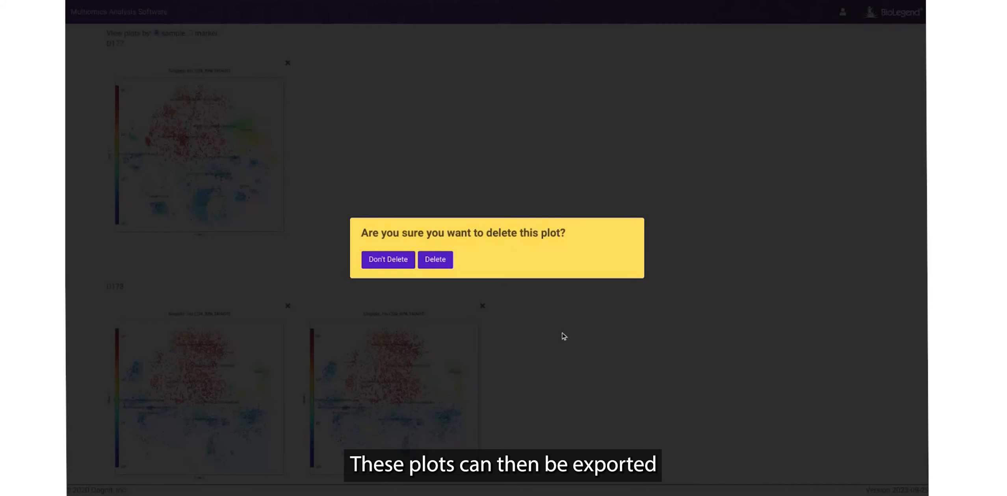
{"action": "left_click", "coordinate": [435, 268]}
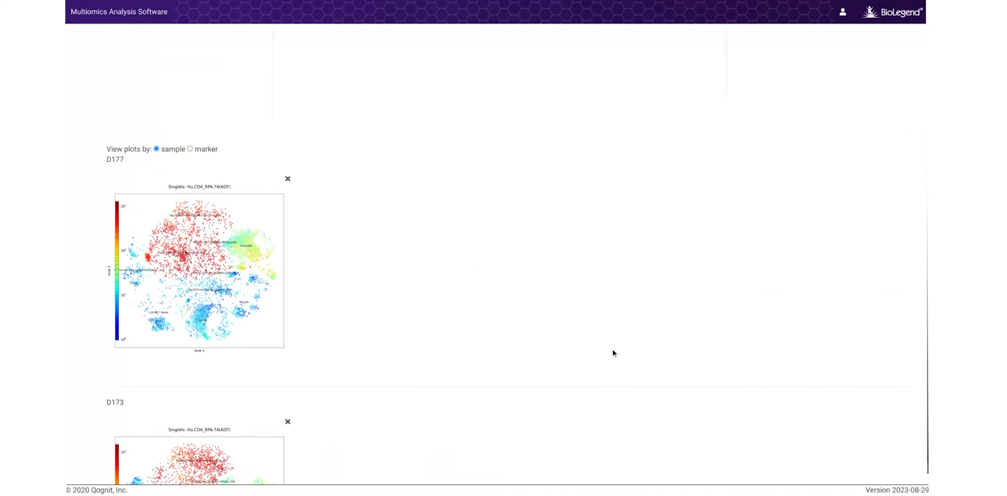
Open the analysis export options covering the sample table, volcano plot, DE table and plots
{"action": "scroll", "coordinate": [504, 275], "scroll_direction": "up", "scroll_amount": 15}
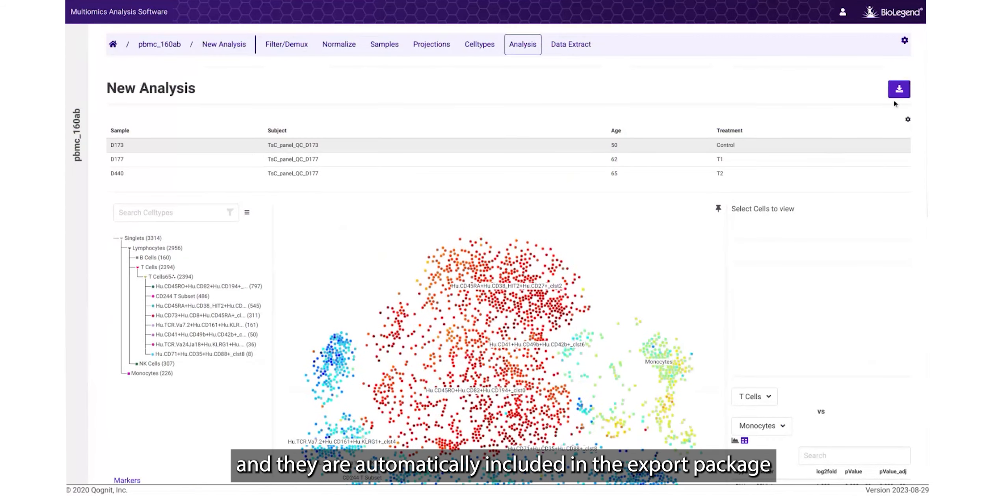
{"action": "left_click", "coordinate": [899, 89]}
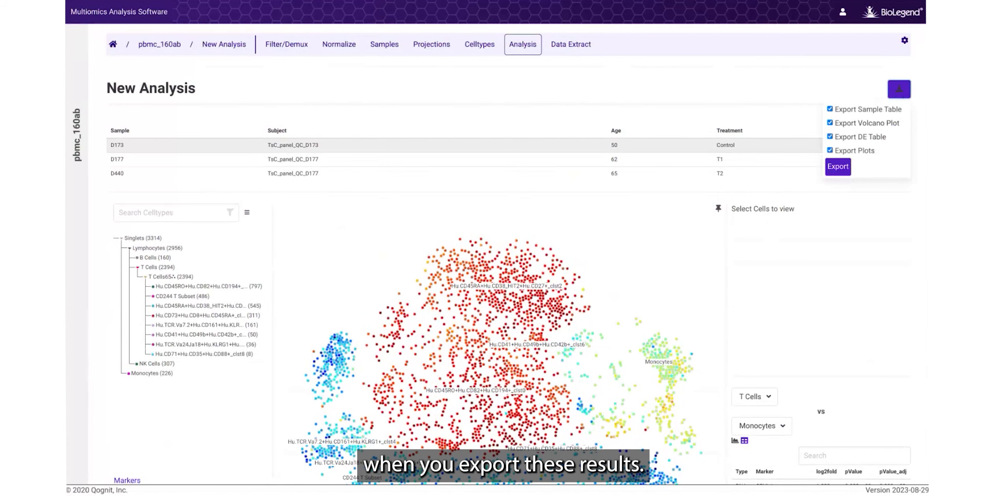
Open the Treatment analysis of the pbmc_modulated dataset
{"action": "left_click", "coordinate": [112, 44]}
{"action": "left_click", "coordinate": [334, 186]}
{"action": "left_click", "coordinate": [477, 44]}
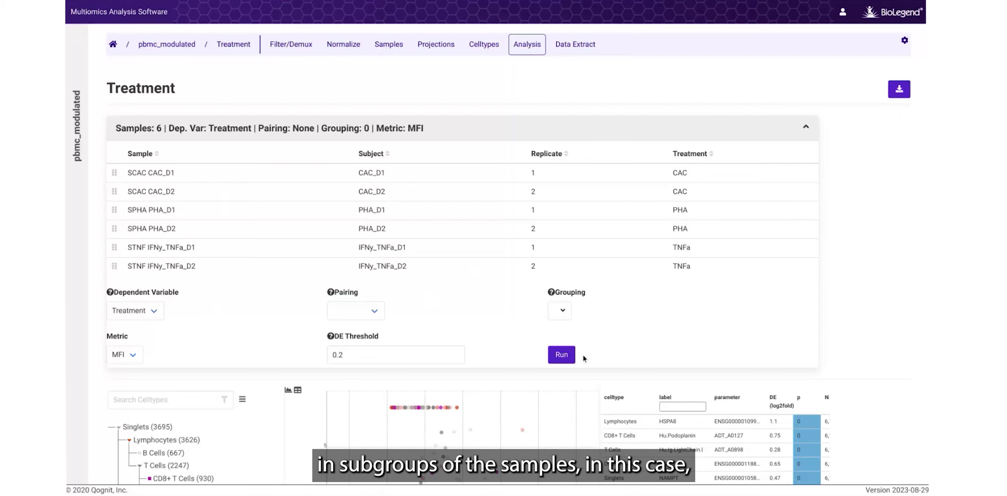
Review the available grouping variables for the Treatment comparison and close the list without choosing one
{"action": "left_click", "coordinate": [563, 314]}
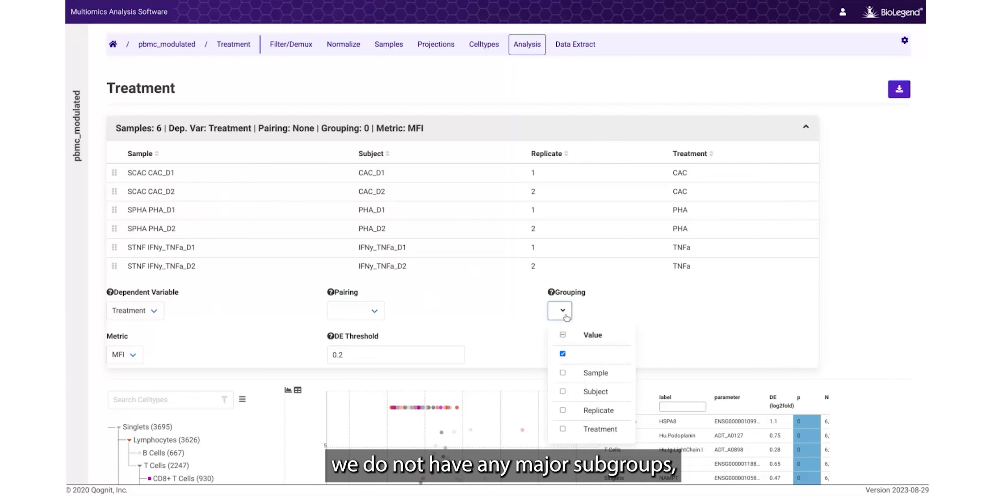
{"action": "left_click", "coordinate": [637, 304]}
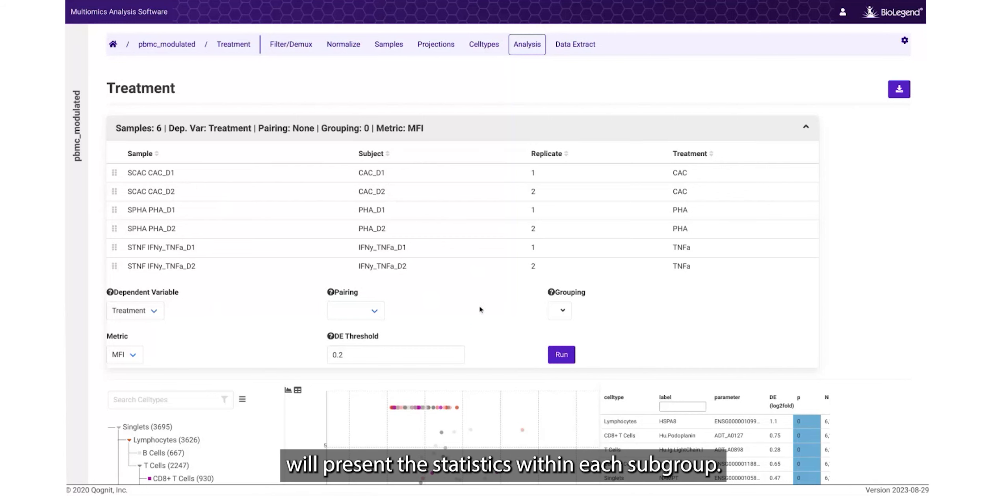
{"action": "scroll", "coordinate": [479, 309], "scroll_direction": "down", "scroll_amount": 1}
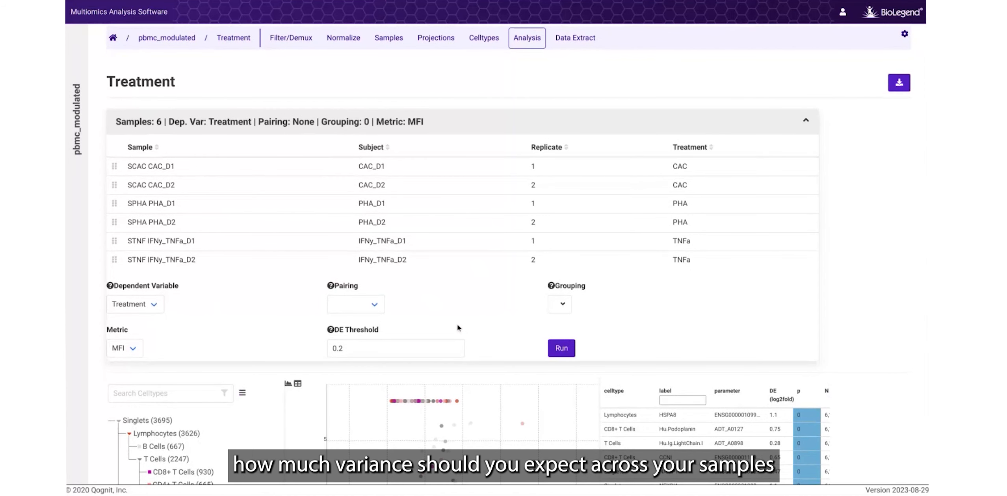
{"action": "scroll", "coordinate": [457, 324], "scroll_direction": "up", "scroll_amount": 1}
{"action": "scroll", "coordinate": [458, 328], "scroll_direction": "up", "scroll_amount": 1}
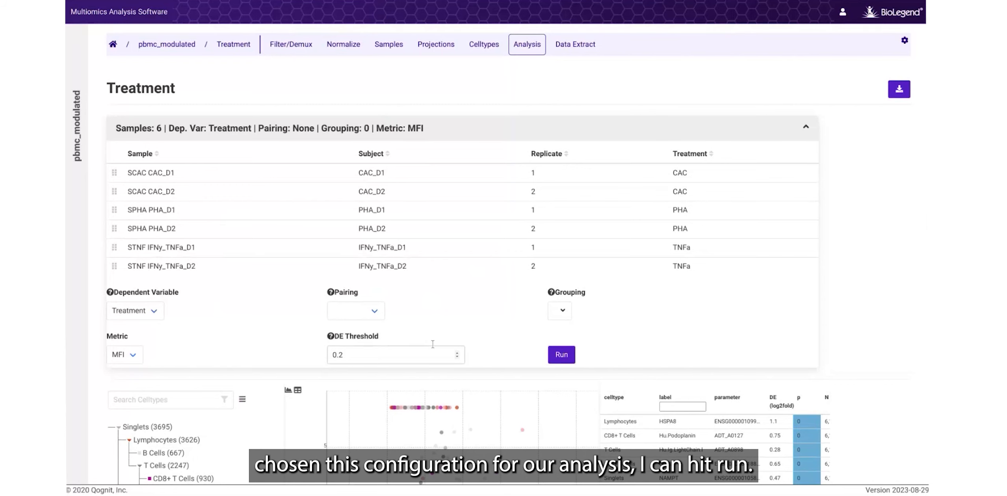
Run the Treatment comparison with the MFI metric and a DE threshold of 0.2, and collapse its configuration section
{"action": "left_click", "coordinate": [561, 356]}
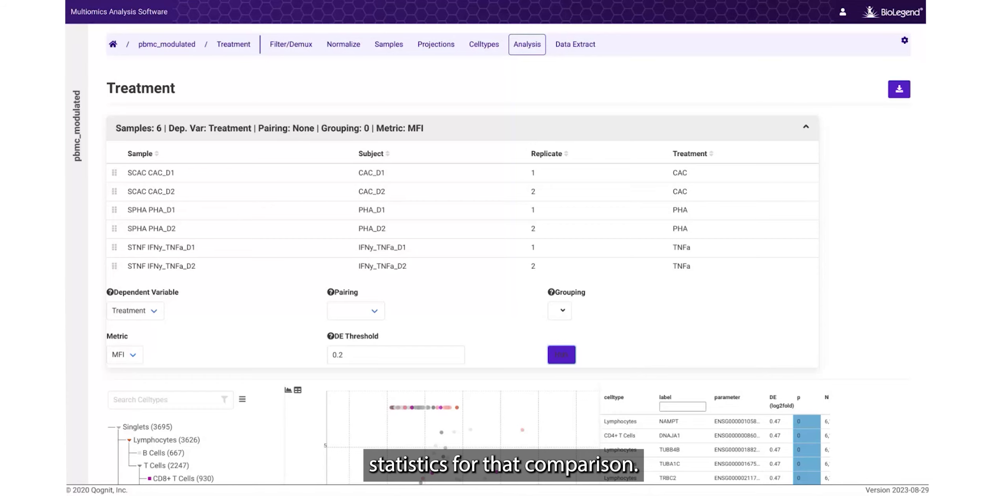
{"action": "scroll", "coordinate": [504, 253], "scroll_direction": "down", "scroll_amount": 1}
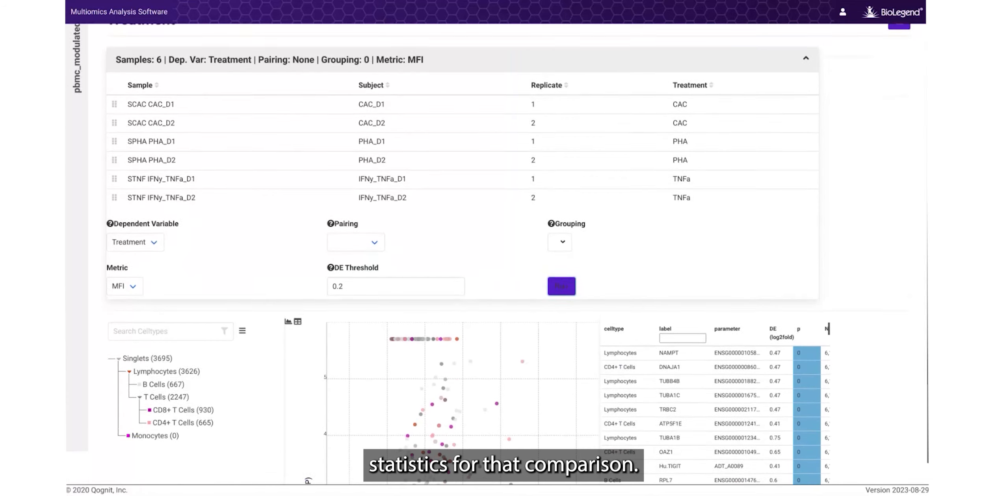
{"action": "scroll", "coordinate": [807, 125], "scroll_direction": "up", "scroll_amount": 1}
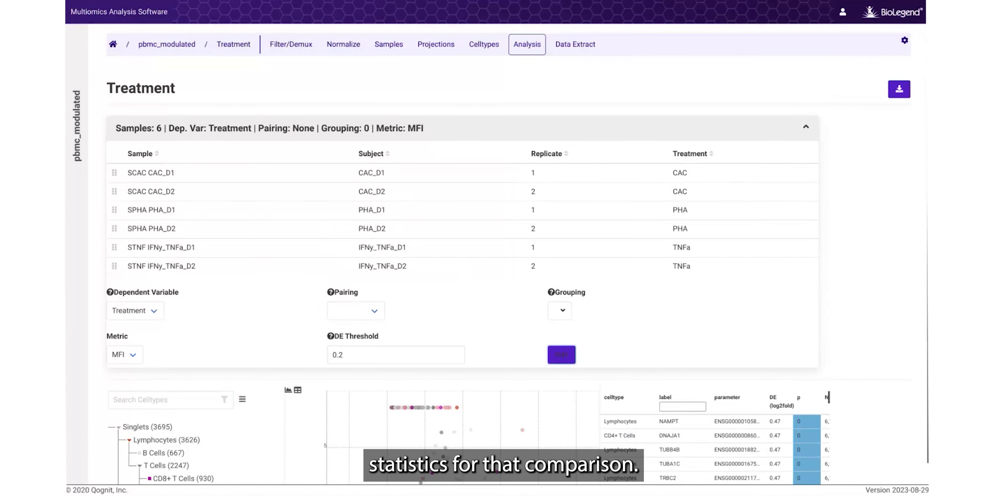
{"action": "left_click", "coordinate": [805, 127]}
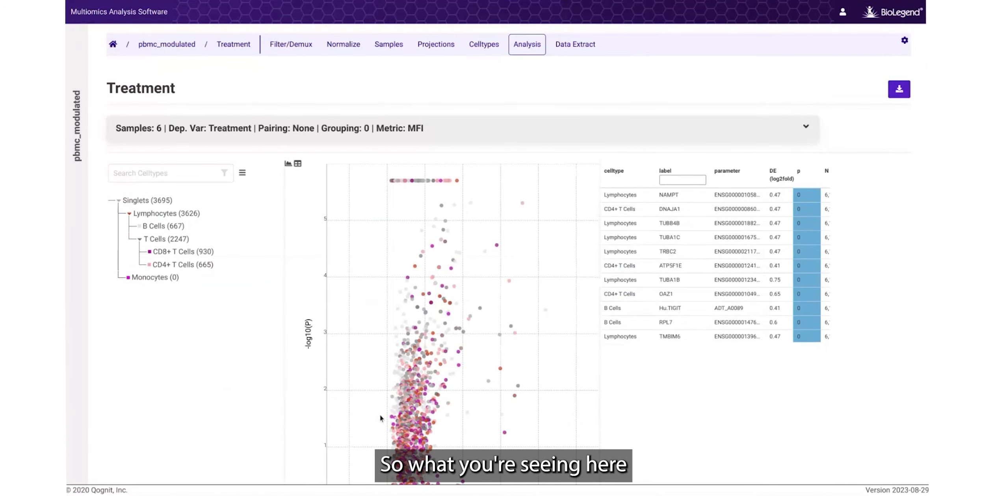
Focus the differential results on CD4+ T Cells and examine the Hu.CD69 density plot across the PHA and CAC treatment samples
{"action": "scroll", "coordinate": [292, 394], "scroll_direction": "down", "scroll_amount": 1}
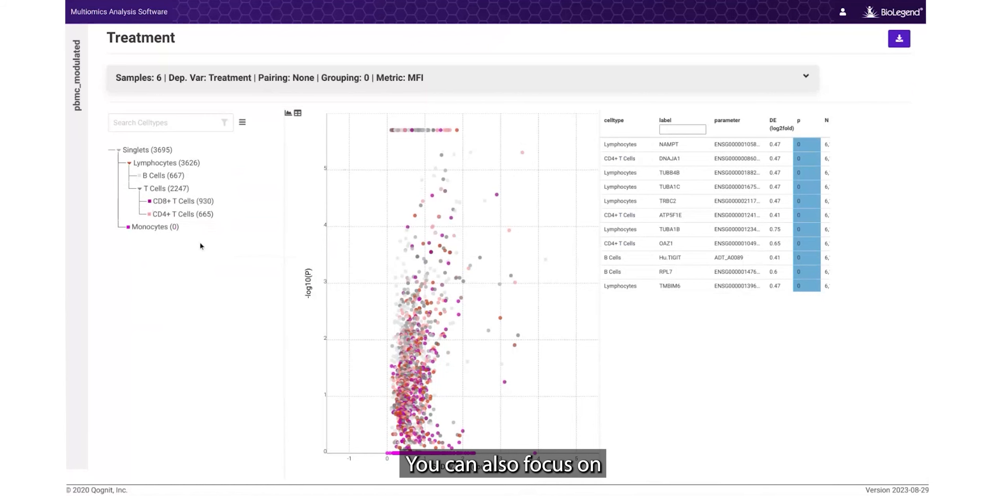
{"action": "left_click", "coordinate": [206, 216]}
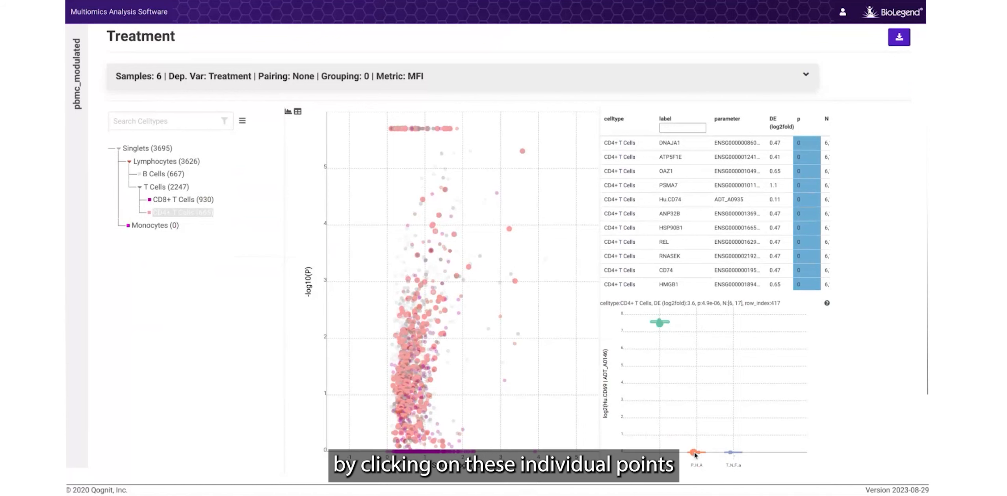
{"action": "scroll", "coordinate": [856, 423], "scroll_direction": "down", "scroll_amount": 5}
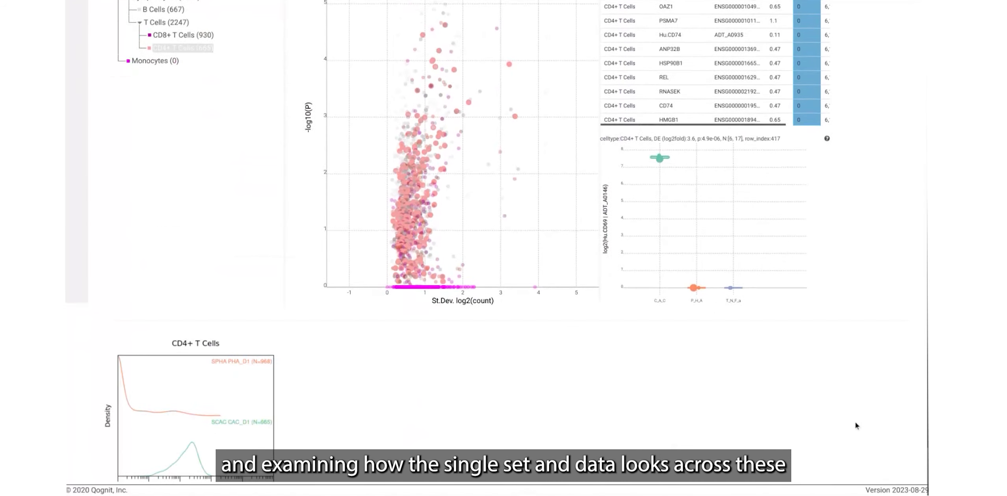
{"action": "scroll", "coordinate": [855, 422], "scroll_direction": "down", "scroll_amount": 2}
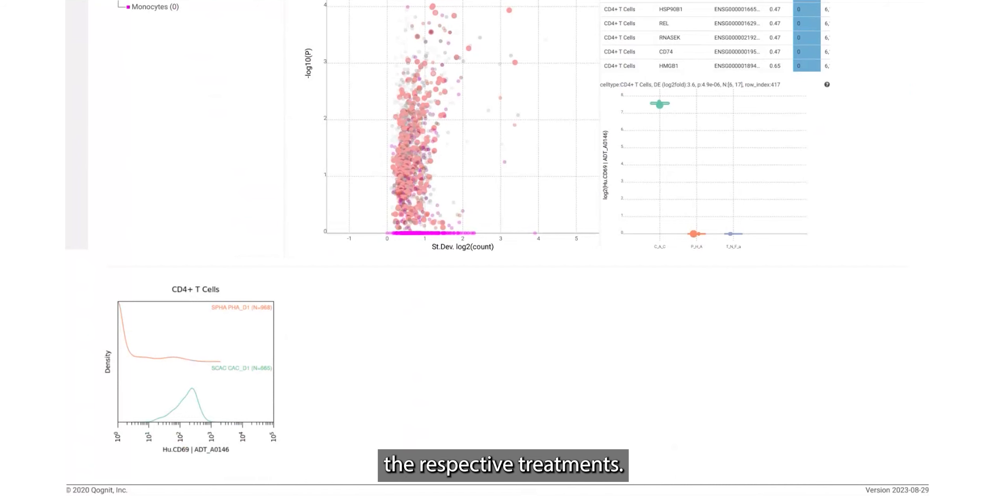
{"action": "scroll", "coordinate": [263, 181], "scroll_direction": "up", "scroll_amount": 7}
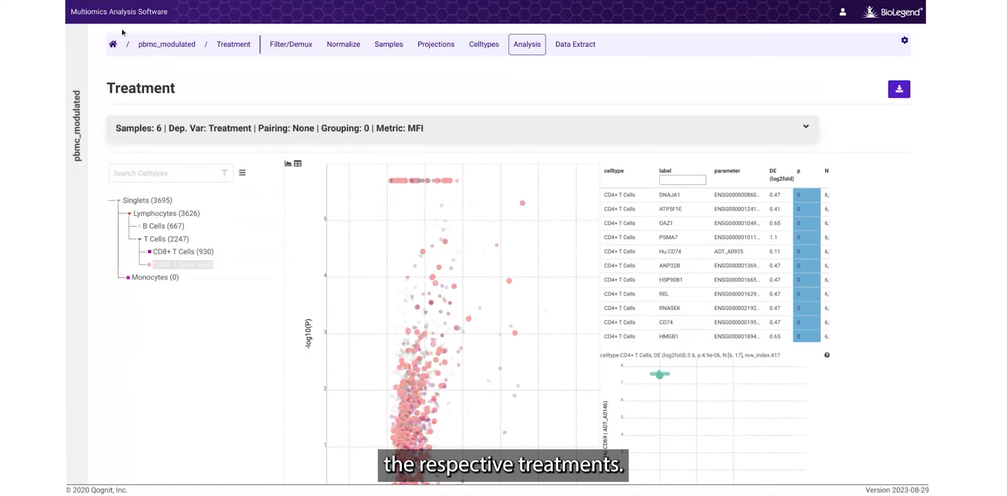
Return to the pbmc_160ab dataset and open its data extract reporting options
{"action": "left_click", "coordinate": [112, 44]}
{"action": "left_click", "coordinate": [529, 188]}
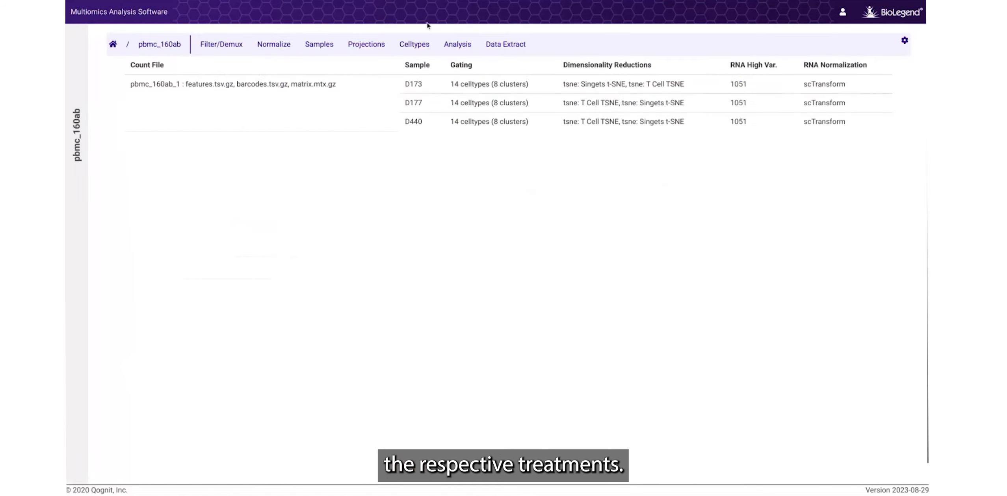
{"action": "left_click", "coordinate": [506, 45]}
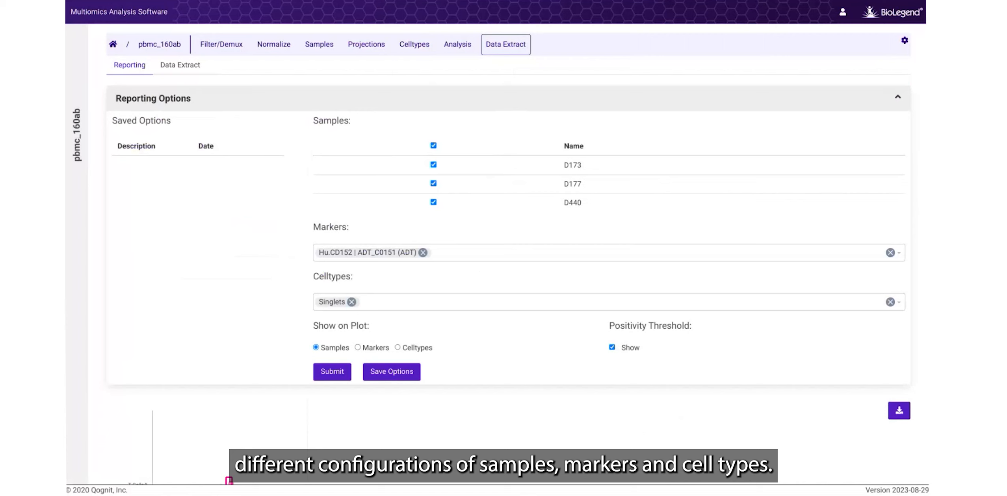
Add the Hu.CD103 and Hu.CD224 ADT markers to the report alongside Hu.CD152
{"action": "left_click", "coordinate": [459, 254]}
{"action": "type", "text": "CD130"}
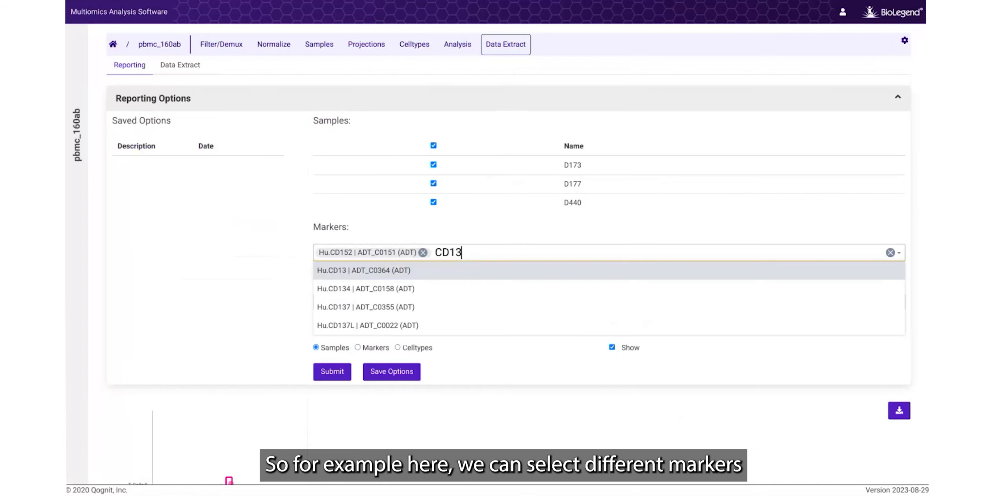
{"action": "key", "text": "BackSpace"}
{"action": "key", "text": "BackSpace"}
{"action": "type", "text": "03"}
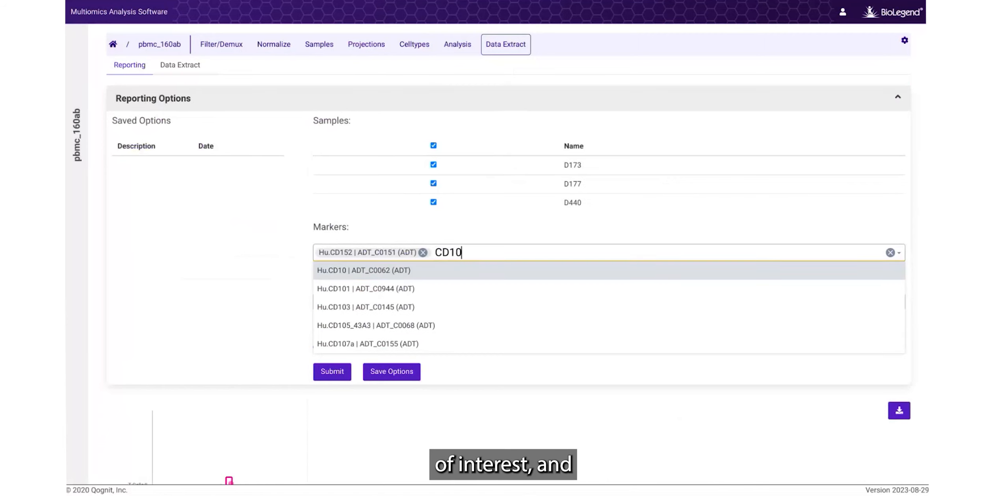
{"action": "key", "text": "Return"}
{"action": "type", "text": "CD271"}
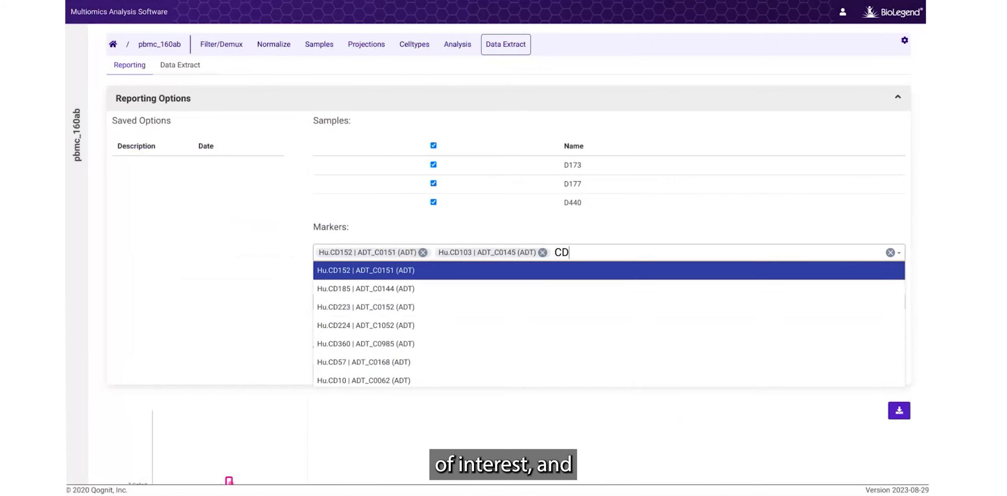
{"action": "key", "text": "BackSpace"}
{"action": "key", "text": "BackSpace"}
{"action": "key", "text": "BackSpace"}
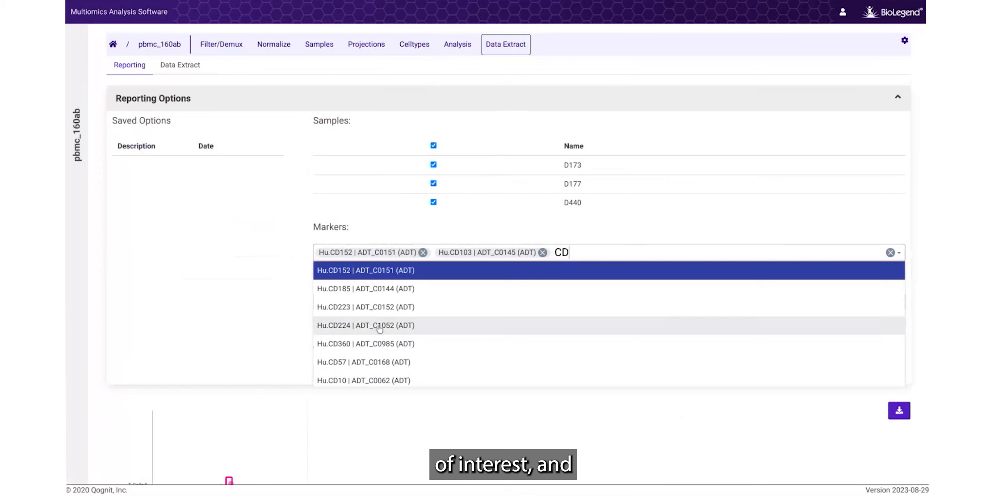
{"action": "left_click", "coordinate": [528, 326]}
{"action": "left_click", "coordinate": [264, 361]}
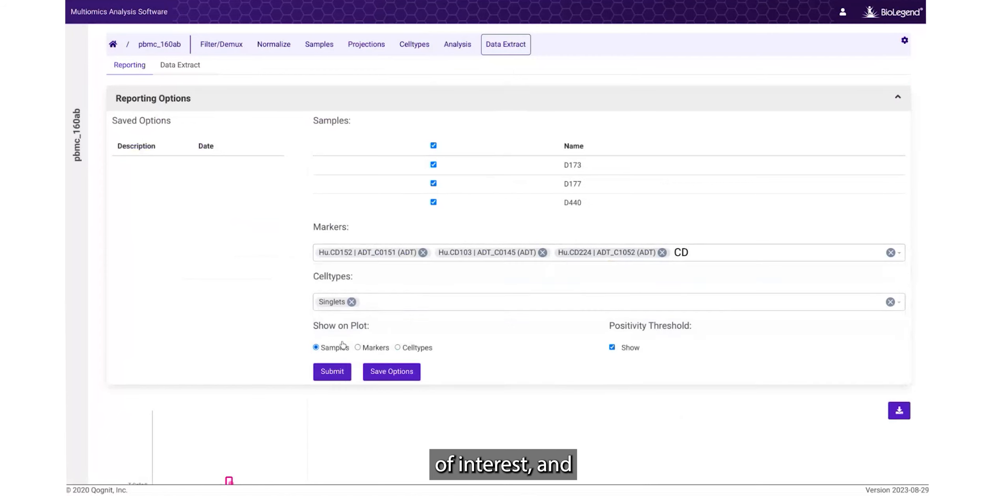
Replace Singlets with B Cells and T Cells as the report's celltypes and generate the expression plots by sample
{"action": "left_click", "coordinate": [352, 302]}
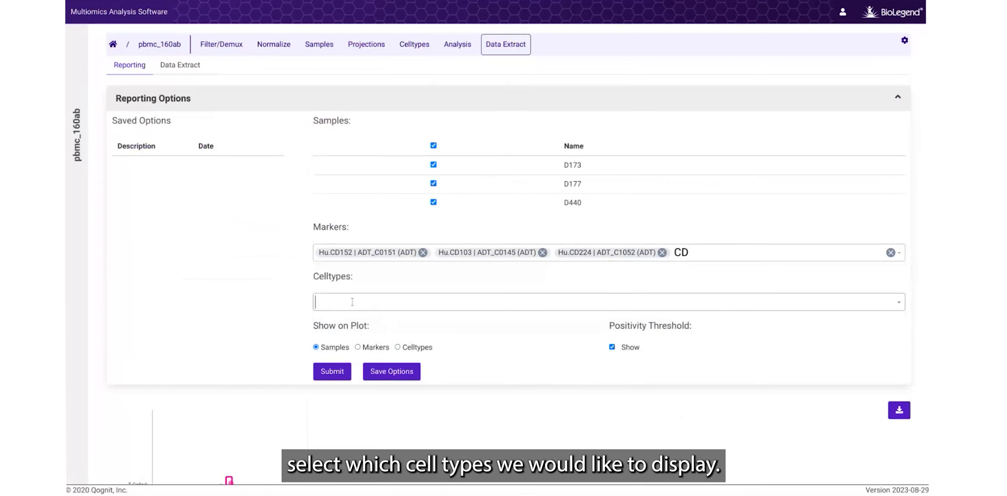
{"action": "left_click", "coordinate": [322, 302]}
{"action": "left_click", "coordinate": [335, 358]}
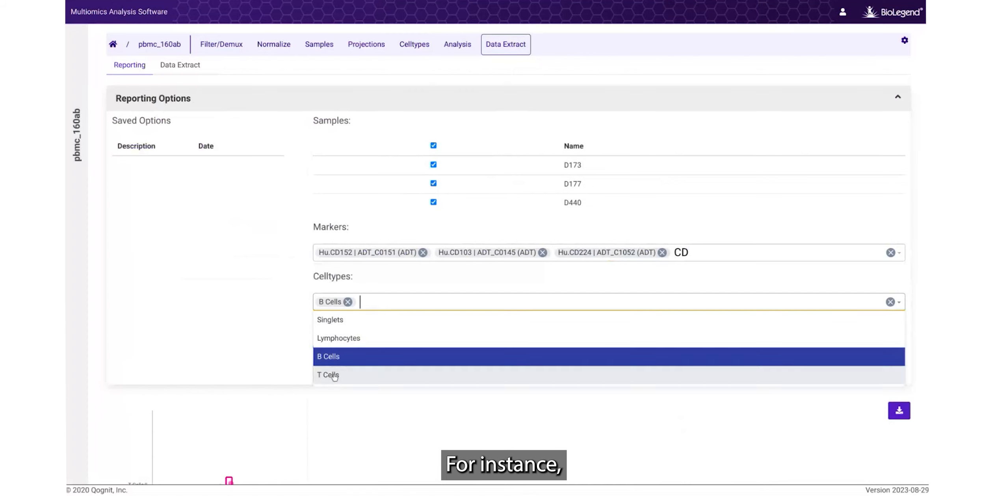
{"action": "left_click", "coordinate": [342, 374]}
{"action": "left_click", "coordinate": [249, 357]}
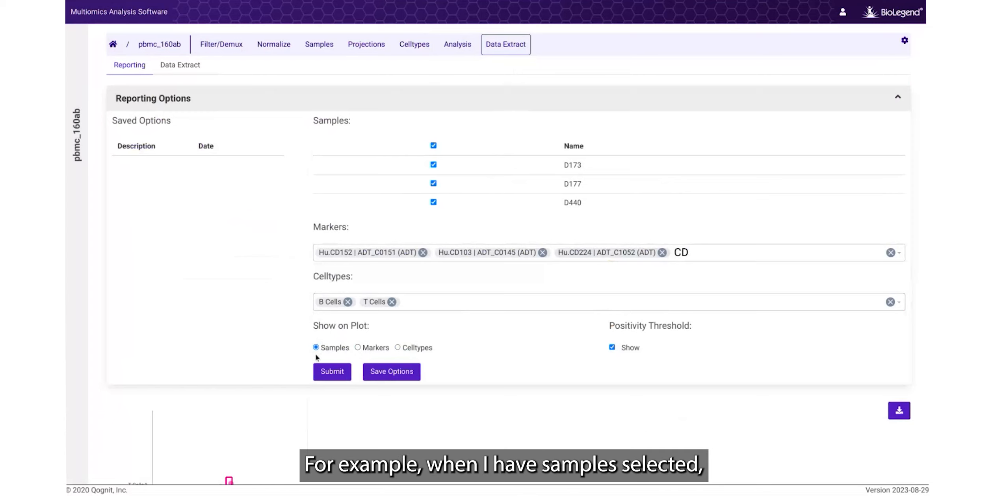
{"action": "left_click", "coordinate": [331, 372]}
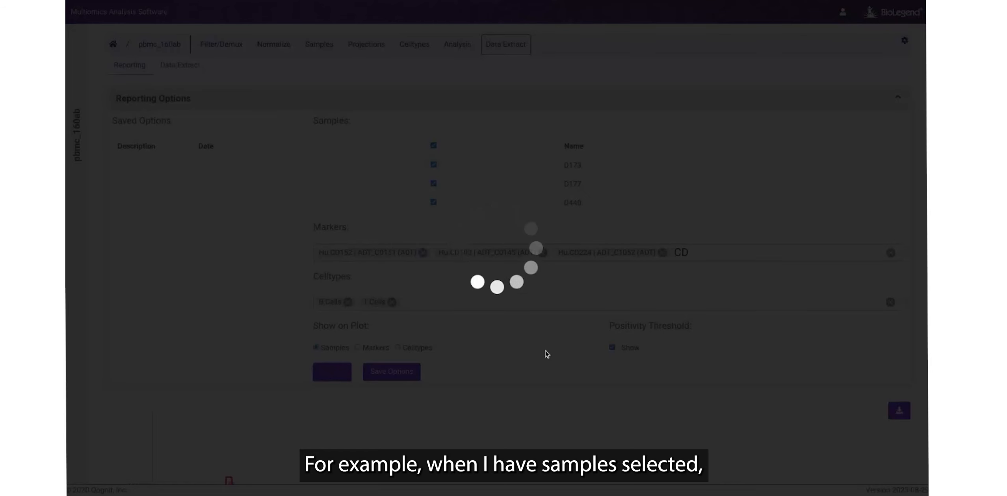
{"action": "scroll", "coordinate": [497, 254], "scroll_direction": "down", "scroll_amount": 5}
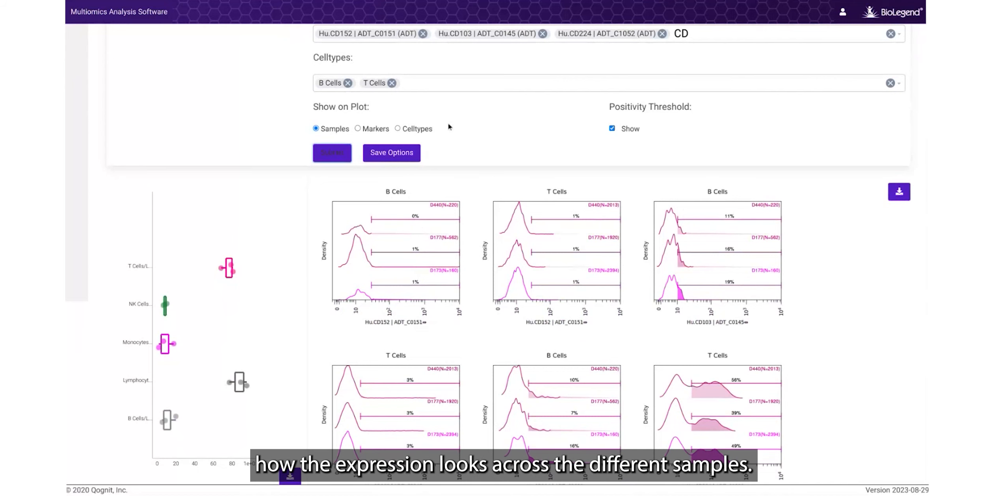
Regenerate the report's expression plots with celltypes shown on each plot instead of samples
{"action": "left_click", "coordinate": [398, 129]}
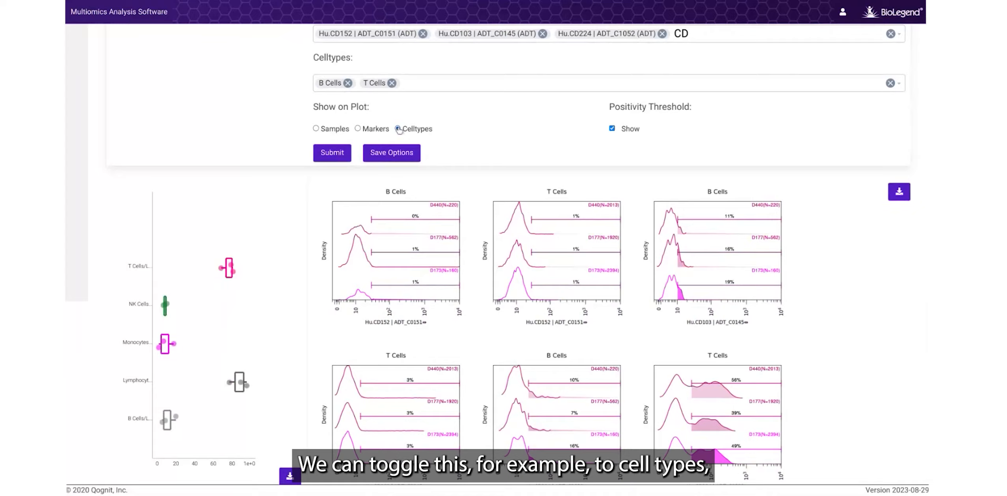
{"action": "left_click", "coordinate": [332, 157]}
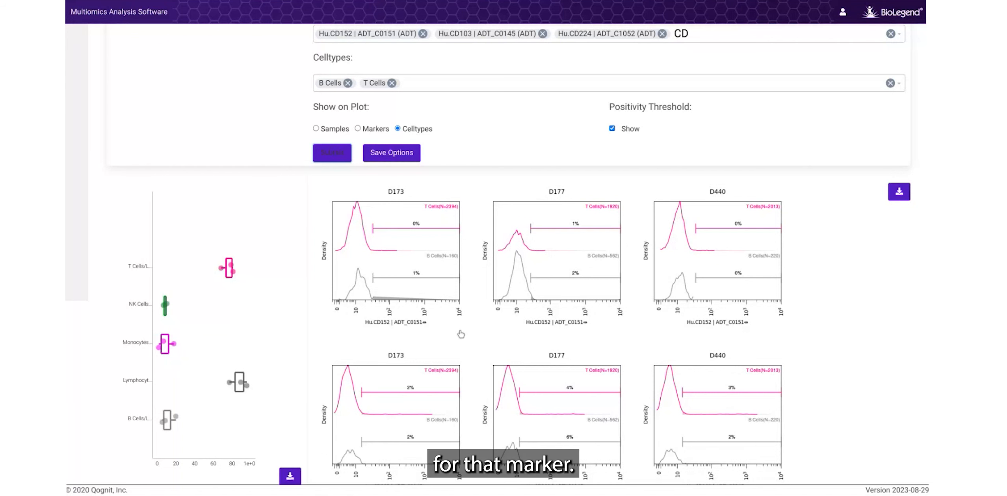
Shift the Hu.CD152 positivity thresholds for B Cells and T Cells in sample D173 slightly higher together and save the adjustment
{"action": "scroll", "coordinate": [592, 339], "scroll_direction": "down", "scroll_amount": 5}
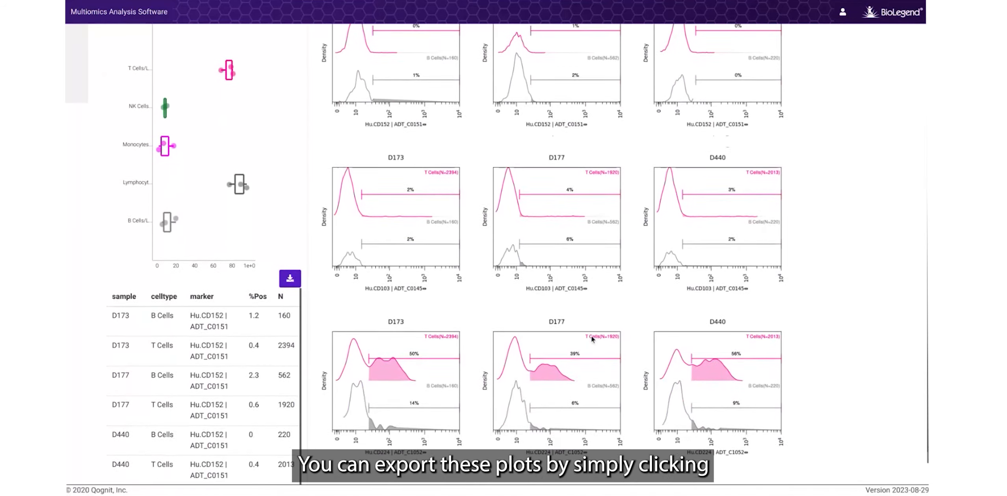
{"action": "scroll", "coordinate": [593, 339], "scroll_direction": "up", "scroll_amount": 4}
{"action": "scroll", "coordinate": [591, 339], "scroll_direction": "up", "scroll_amount": 2}
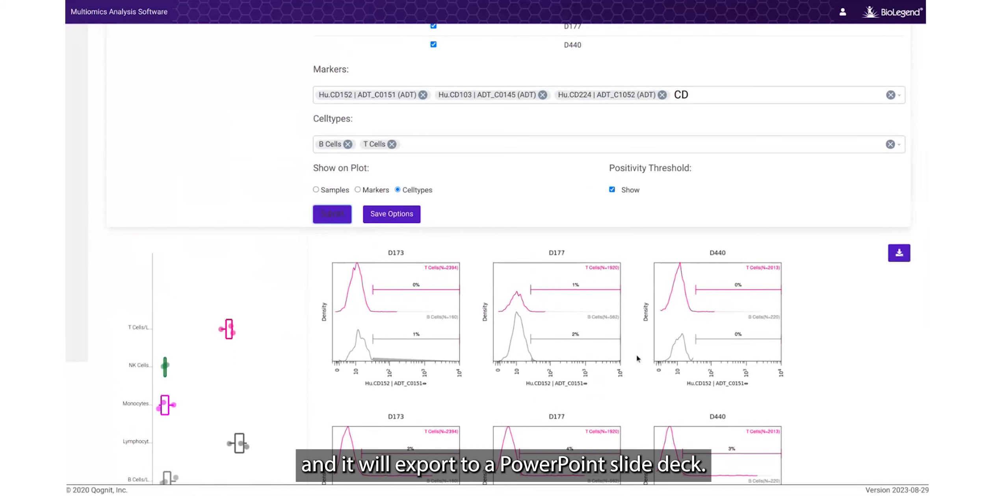
{"action": "scroll", "coordinate": [636, 355], "scroll_direction": "down", "scroll_amount": 1}
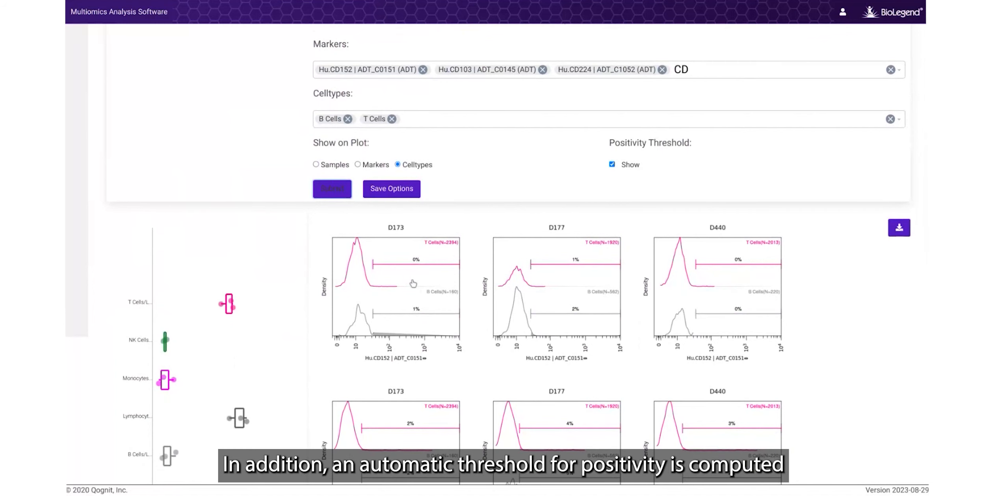
{"action": "left_click", "coordinate": [412, 286]}
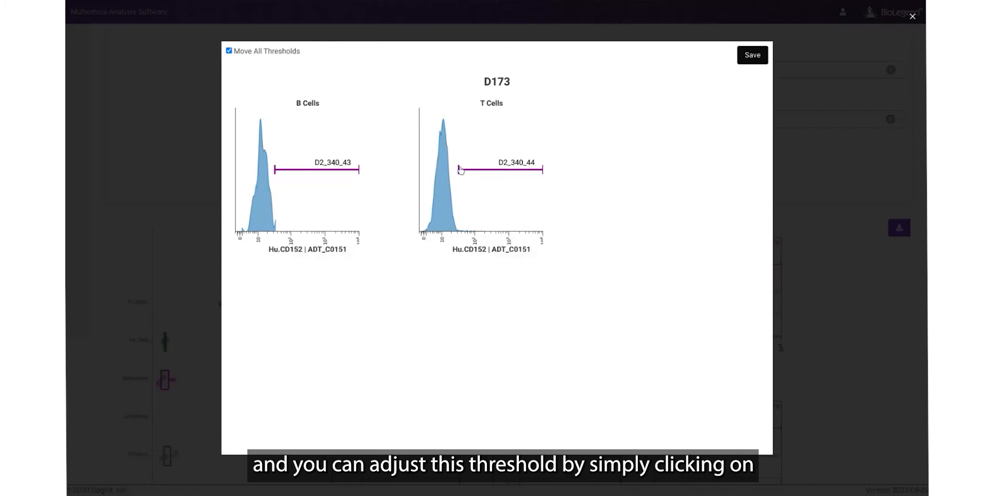
{"action": "left_click_drag", "start_coordinate": [460, 170], "coordinate": [468, 174]}
{"action": "left_click", "coordinate": [753, 56]}
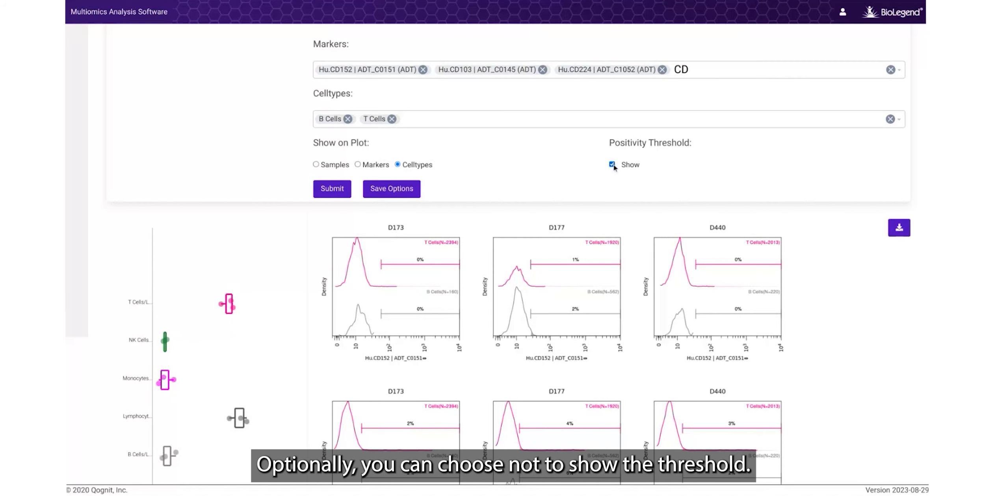
Examine the expression plots and the table of percent positivity for each sample, celltype and marker
{"action": "scroll", "coordinate": [419, 307], "scroll_direction": "down", "scroll_amount": 2}
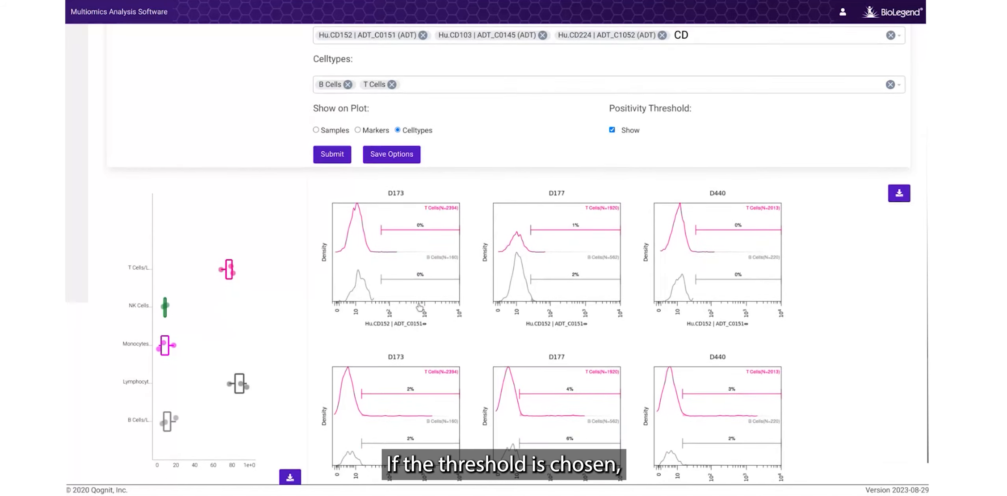
{"action": "scroll", "coordinate": [420, 307], "scroll_direction": "down", "scroll_amount": 5}
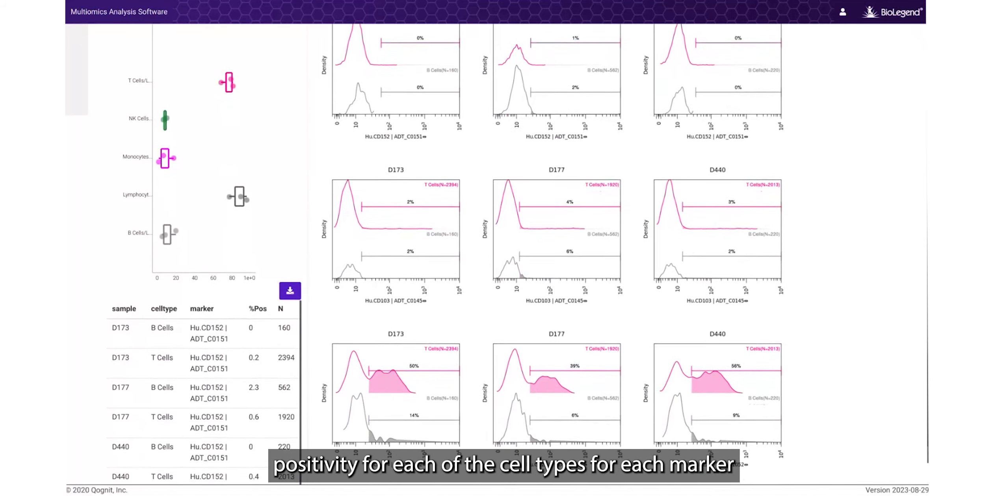
{"action": "scroll", "coordinate": [420, 307], "scroll_direction": "down", "scroll_amount": 2}
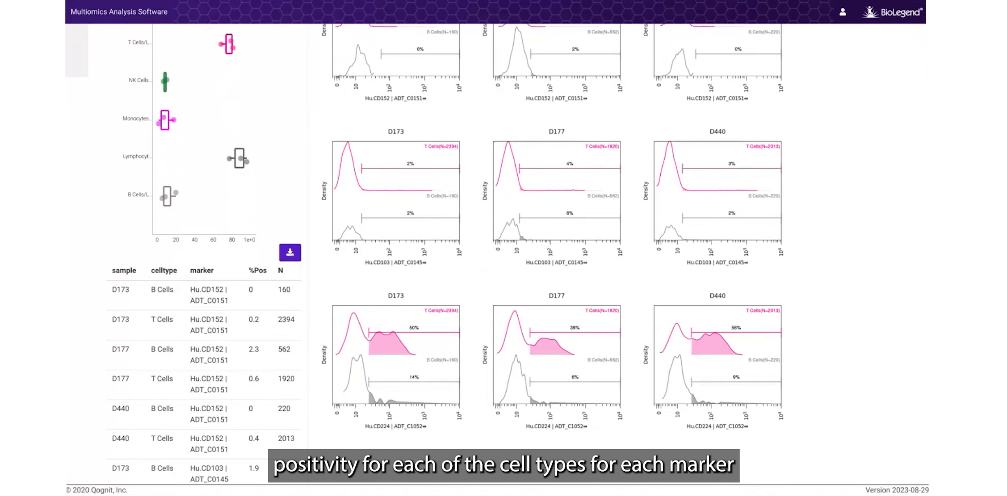
{"action": "scroll", "coordinate": [420, 307], "scroll_direction": "down", "scroll_amount": 2}
{"action": "scroll", "coordinate": [274, 345], "scroll_direction": "down", "scroll_amount": 1}
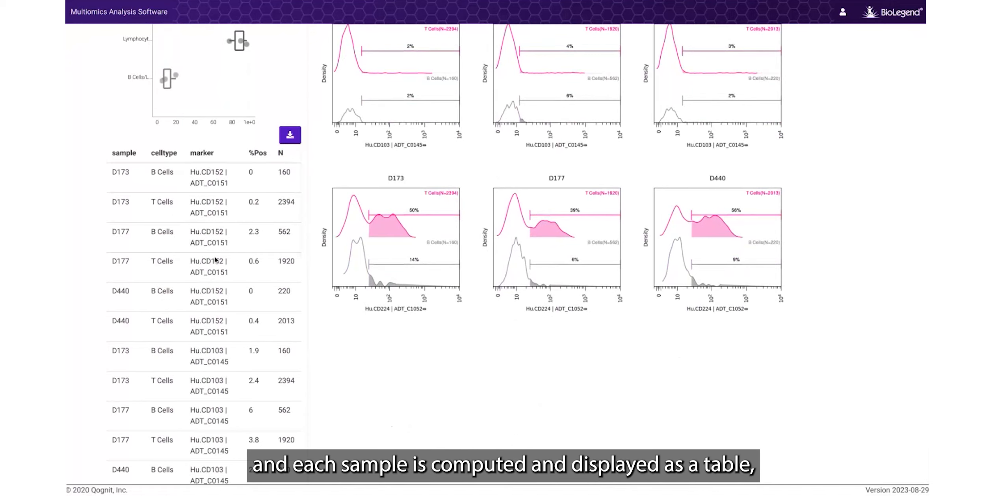
{"action": "scroll", "coordinate": [216, 260], "scroll_direction": "down", "scroll_amount": 5}
{"action": "scroll", "coordinate": [292, 147], "scroll_direction": "up", "scroll_amount": 5}
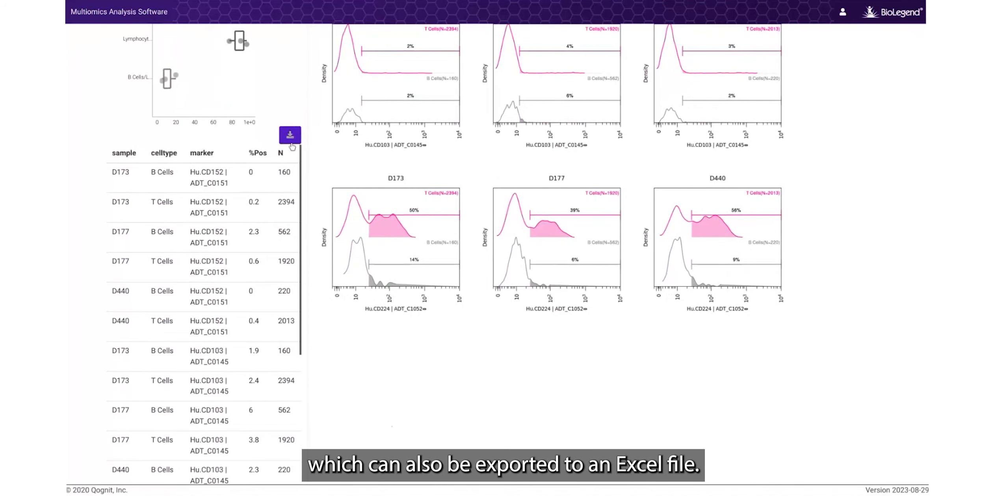
{"action": "scroll", "coordinate": [375, 352], "scroll_direction": "up", "scroll_amount": 1}
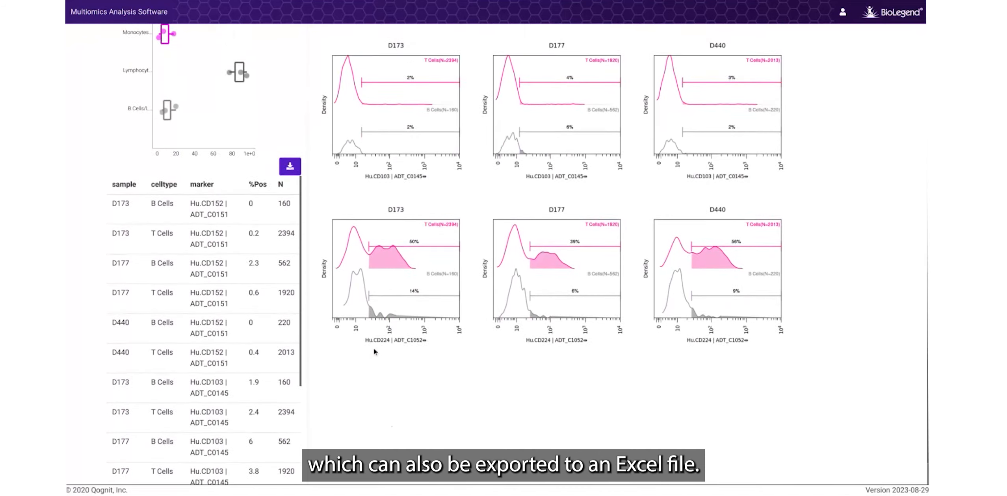
Save the reporting options as a new set named "T and B Cell ADT expression" and reload that saved set
{"action": "scroll", "coordinate": [374, 351], "scroll_direction": "up", "scroll_amount": 8}
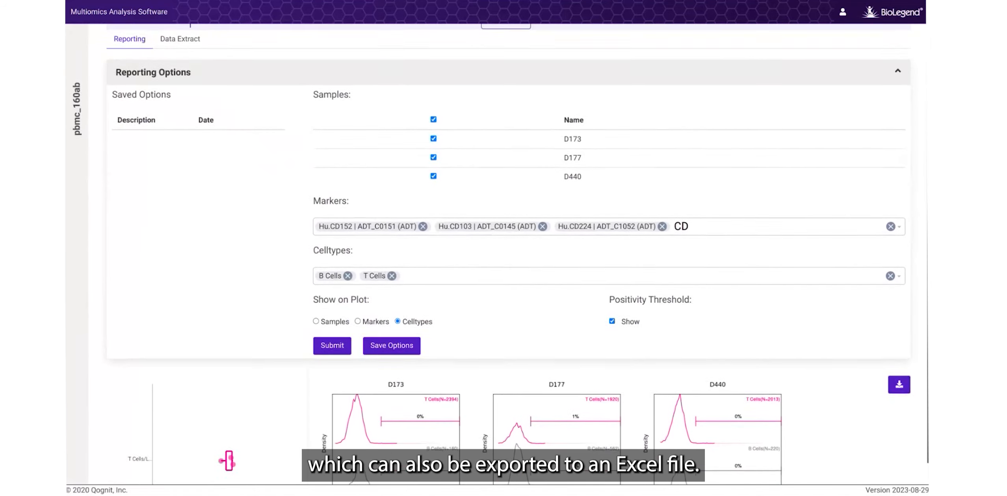
{"action": "scroll", "coordinate": [509, 252], "scroll_direction": "up", "scroll_amount": 1}
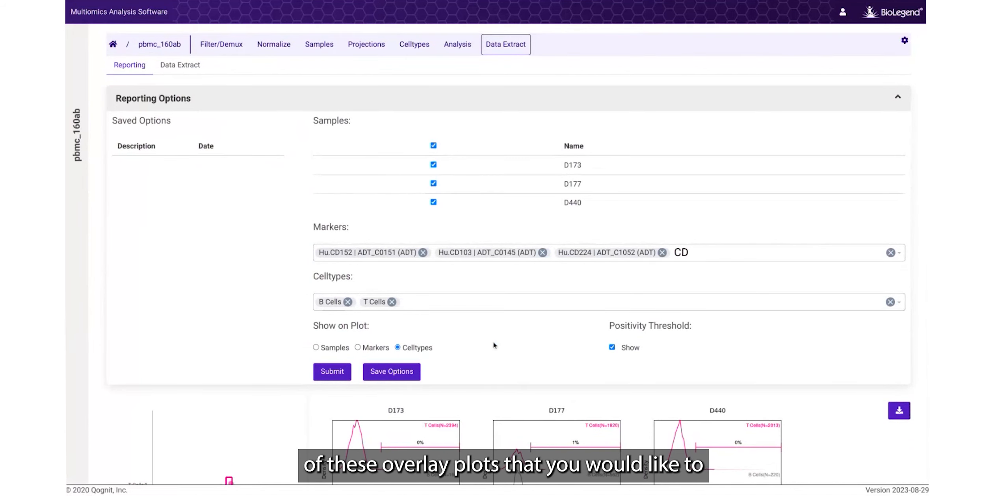
{"action": "left_click", "coordinate": [394, 374]}
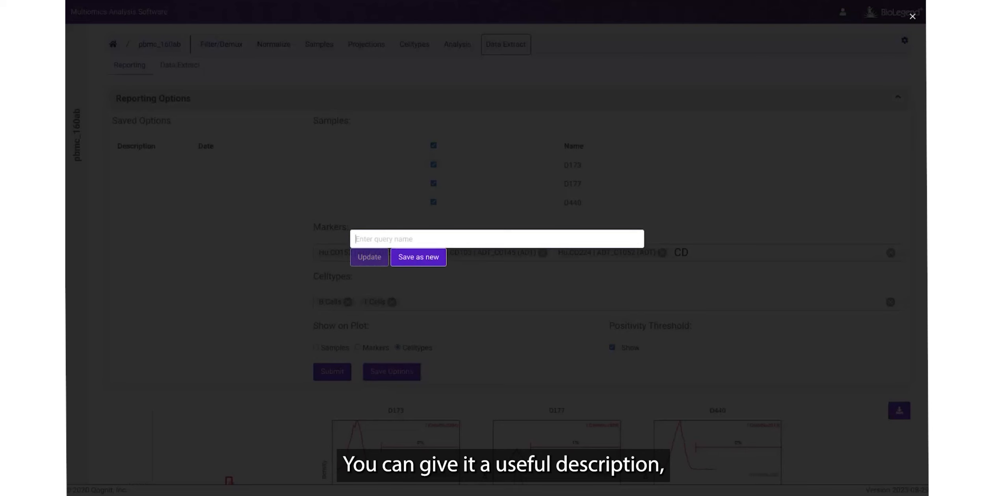
{"action": "type", "text": "T and B Cell ADT expression"}
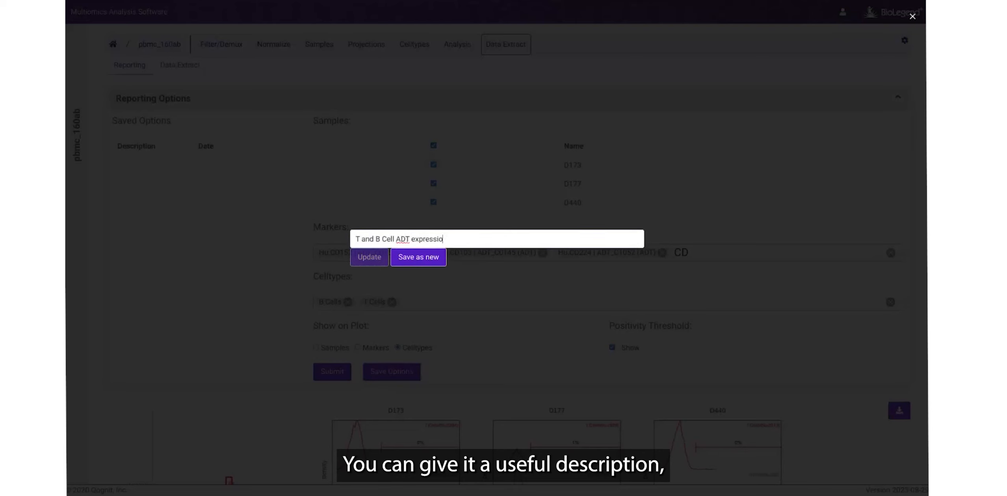
{"action": "left_click", "coordinate": [415, 260]}
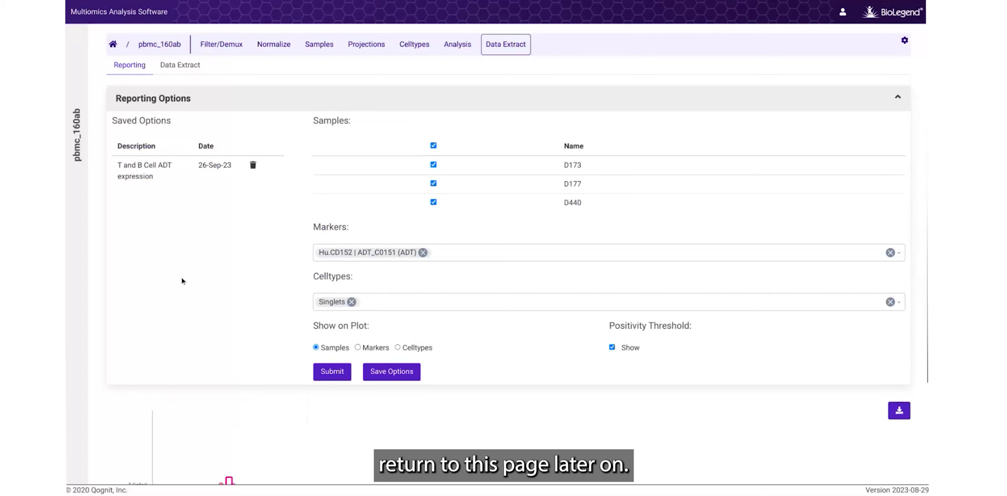
{"action": "left_click", "coordinate": [147, 173]}
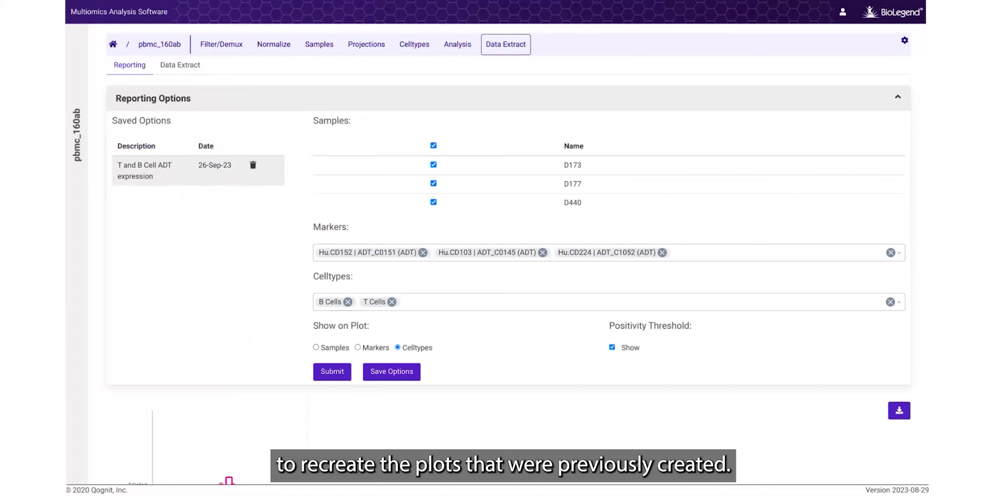
Open the data export settings of the pbmc_160ab dataset
{"action": "left_click", "coordinate": [192, 67]}
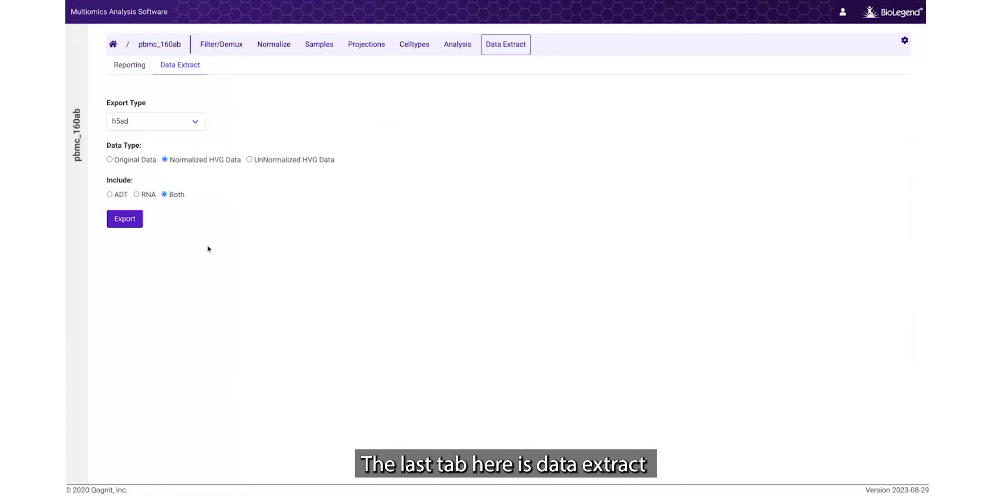